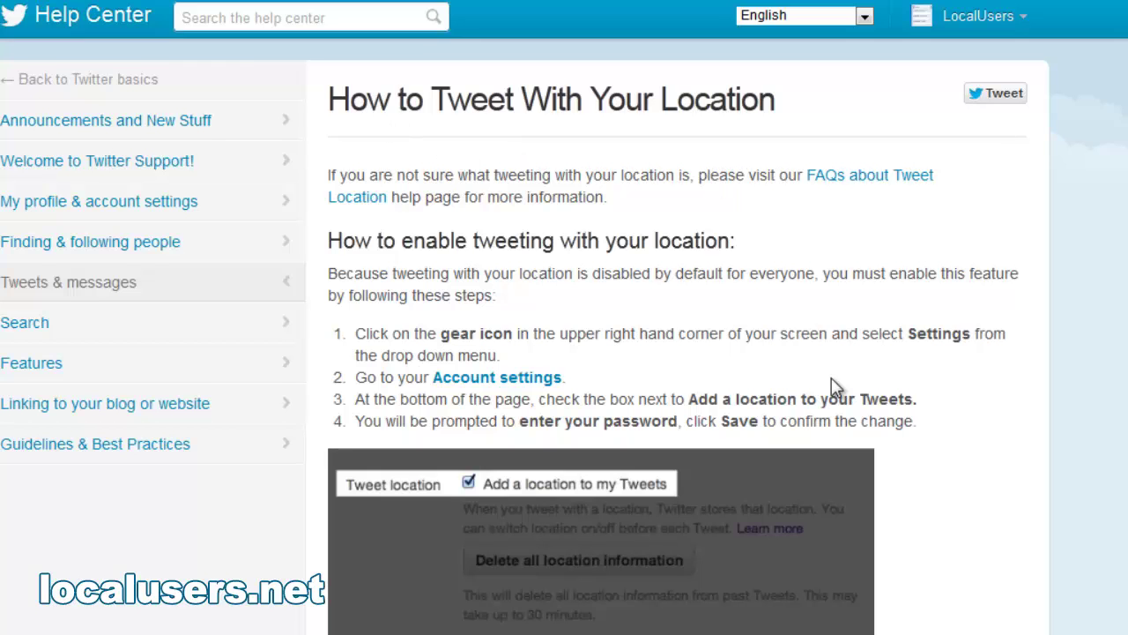
- Scroll through the Help Center article on tweeting with your location
scroll(831, 378, "down", 9)
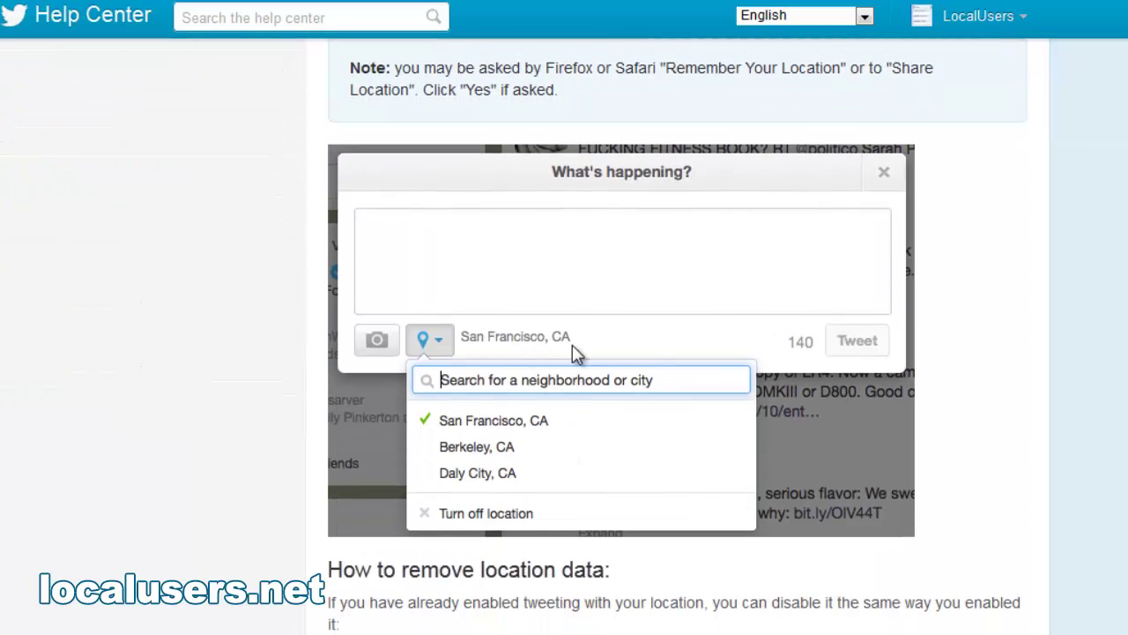
scroll(834, 442, "down", 6)
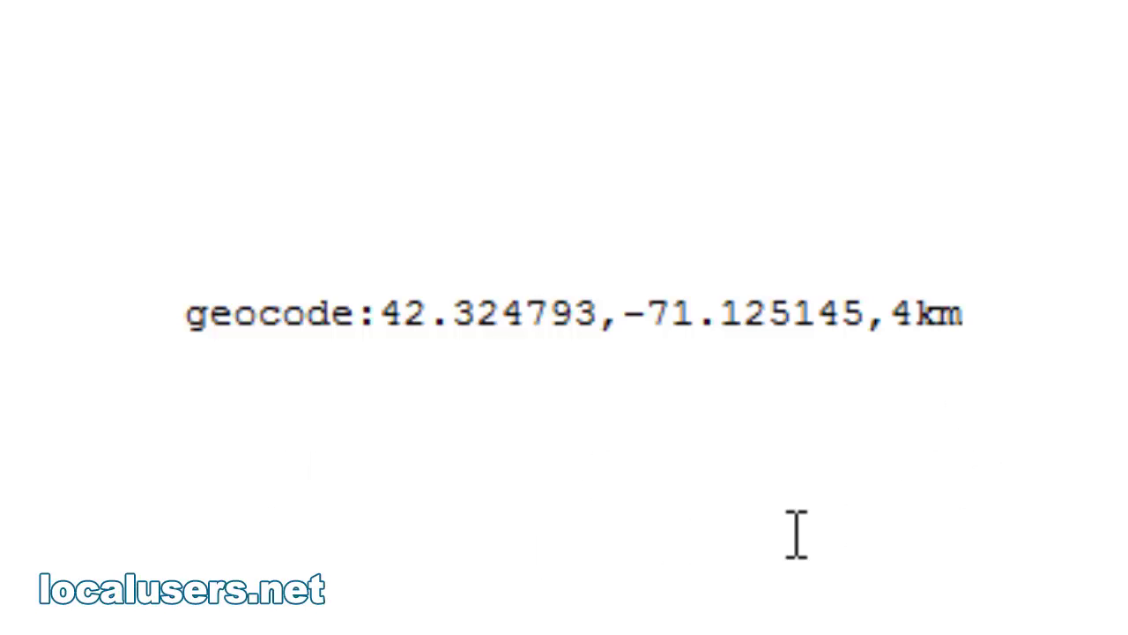
- Copy the geocode:42.324793,-71.125145,4km line into Twitter's search and run it
left_click_drag(978, 315, 199, 314)
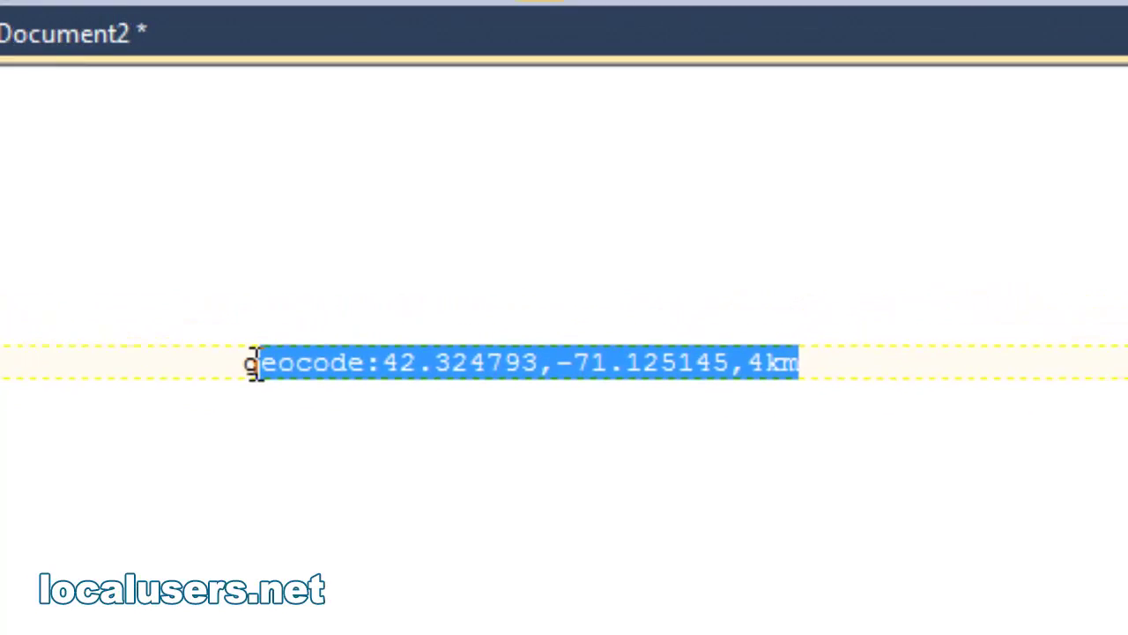
left_click_drag(254, 363, 244, 366)
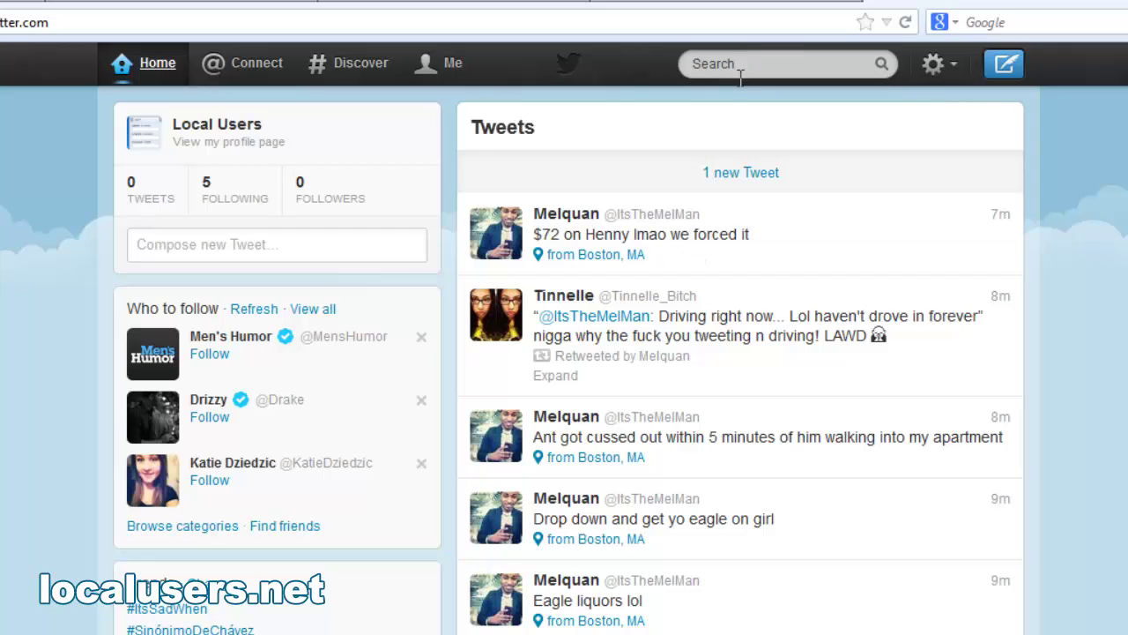
type("geocode:42.324793,-71.125145,4km")
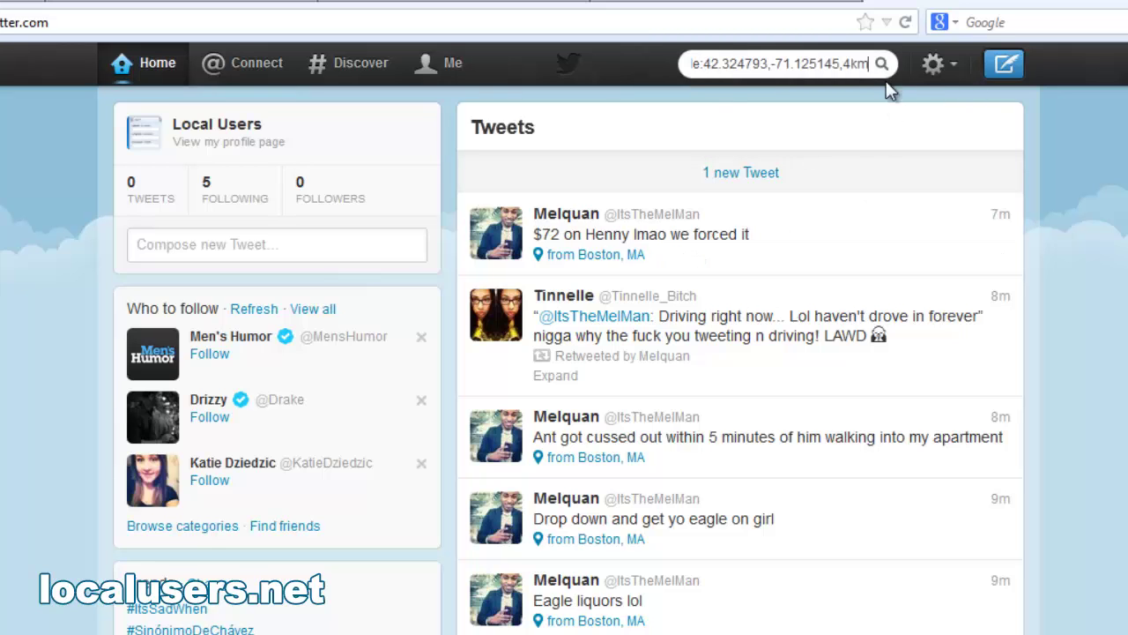
left_click(881, 65)
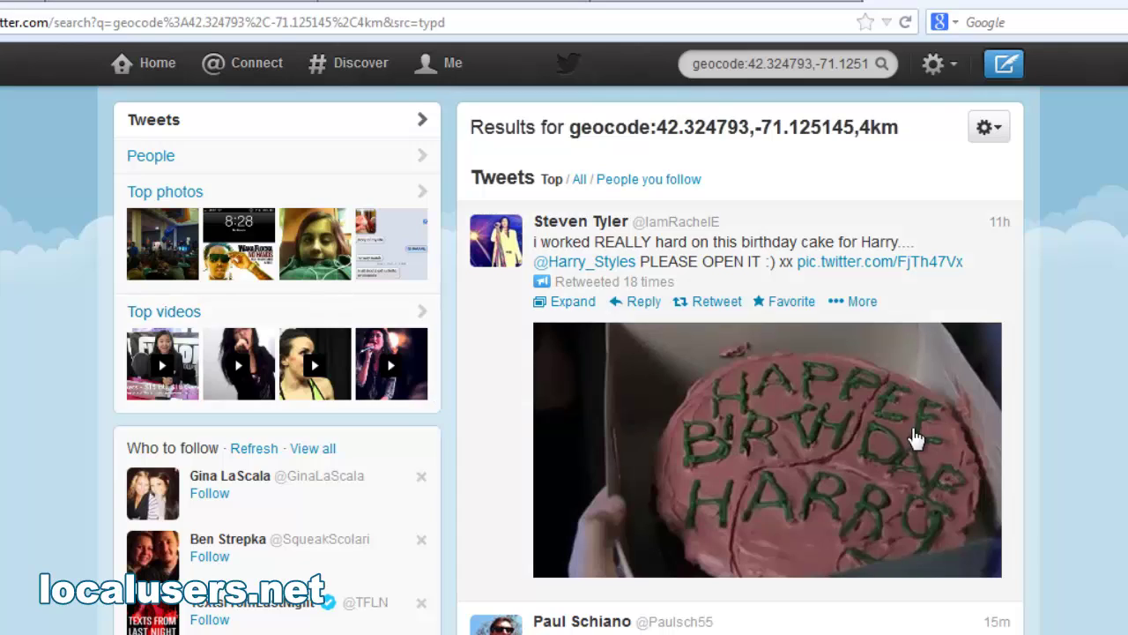
- Switch the geocode results from Top to All tweets, skim them, and return to the top
scroll(925, 436, "down", 6)
scroll(1071, 617, "up", 6)
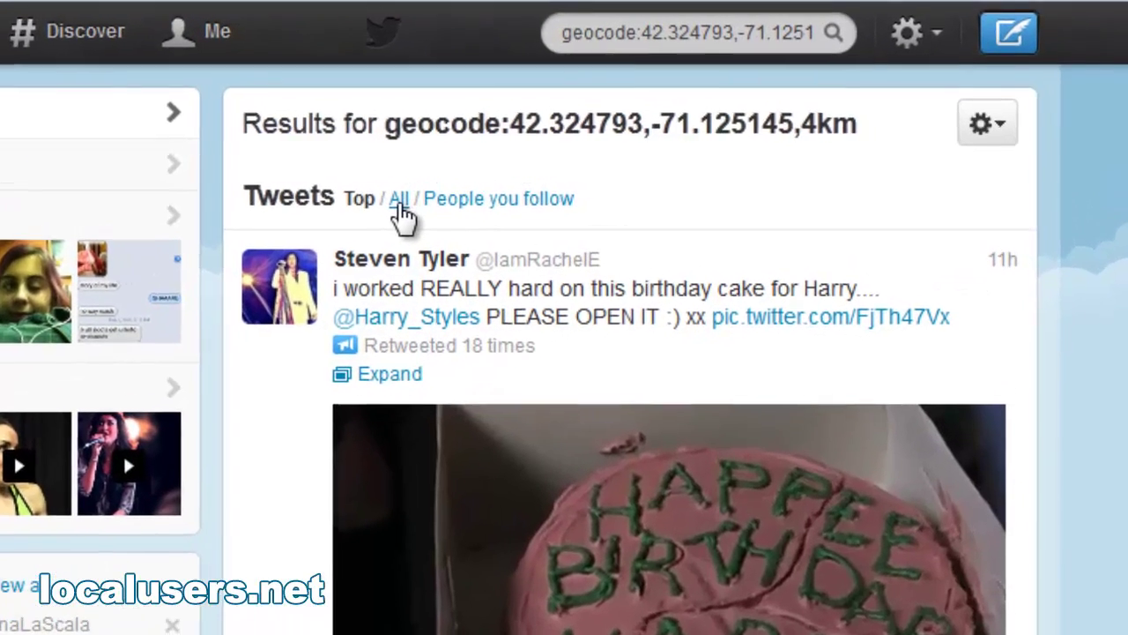
left_click(457, 196)
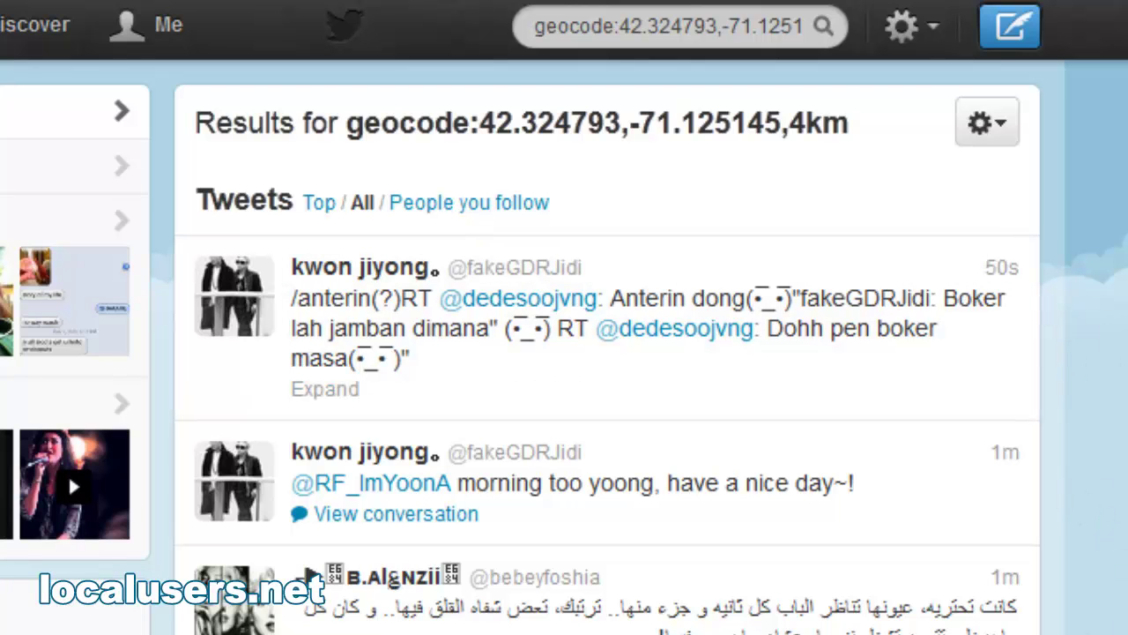
scroll(67, 474, "down", 15)
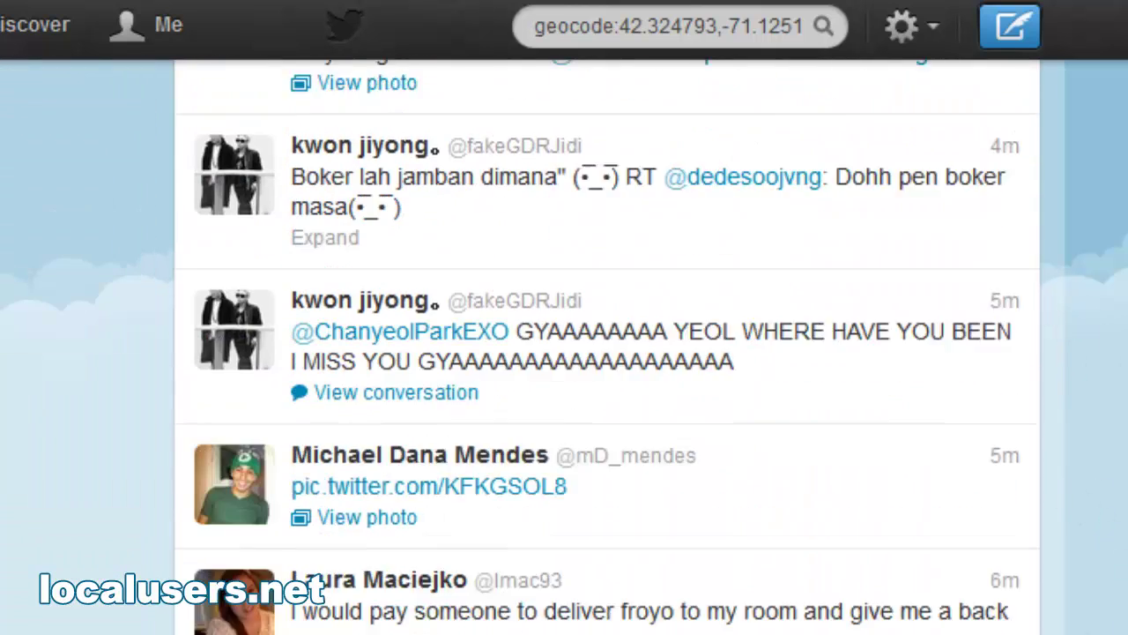
scroll(609, 347, "down", 20)
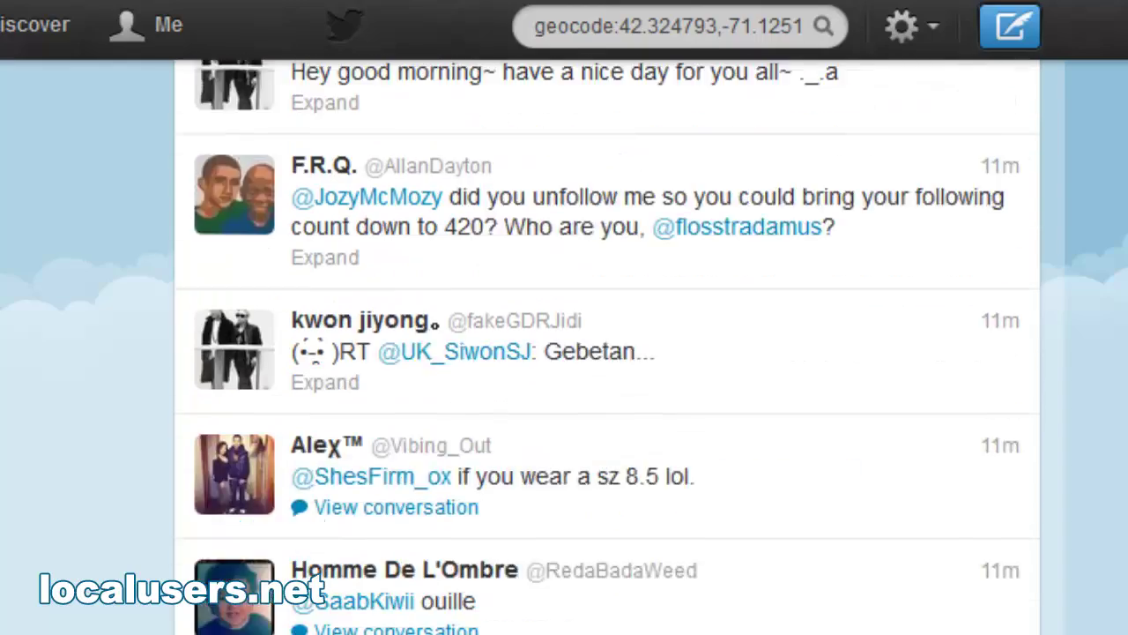
scroll(608, 346, "down", 20)
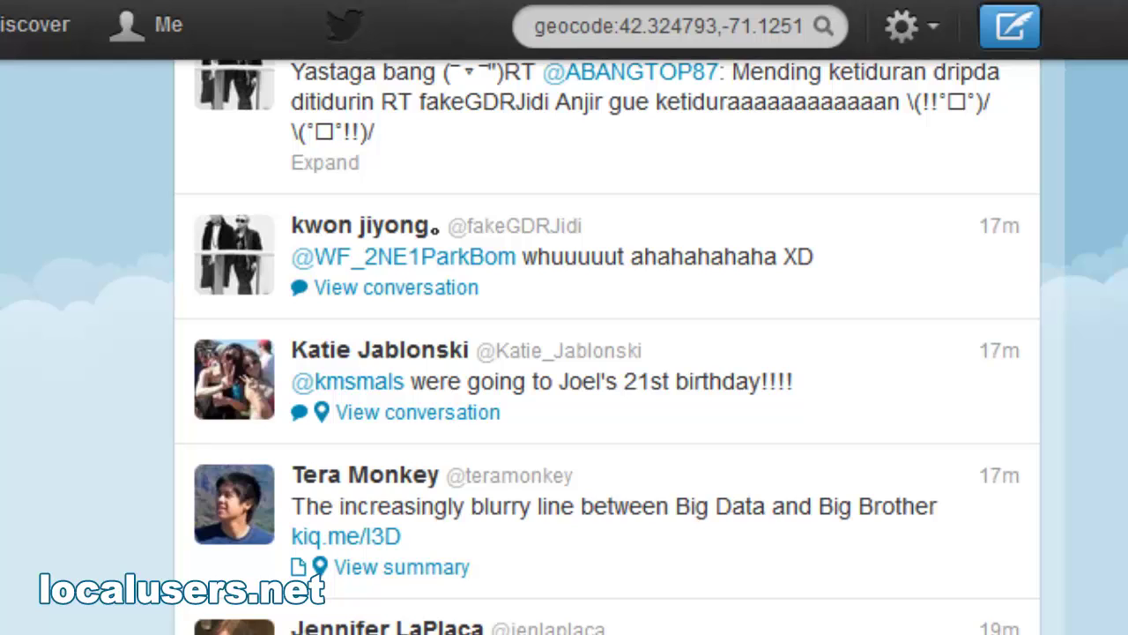
key("Home")
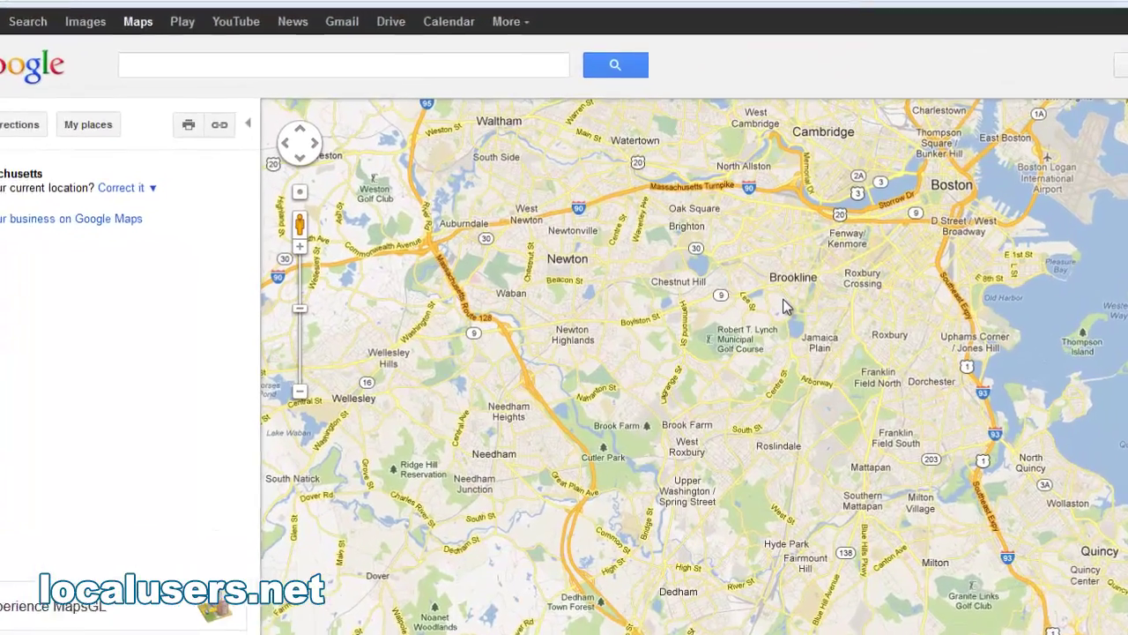
- Set a directions start point at Brookline in Google Maps and get its shareable link
right_click(724, 312)
left_click(842, 309)
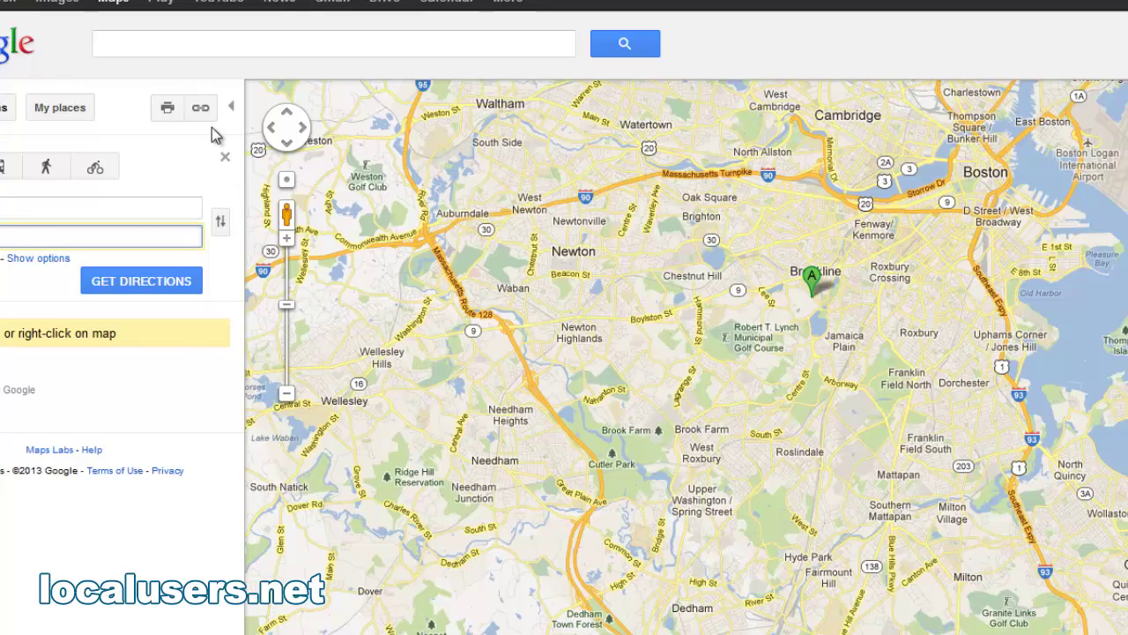
left_click(201, 107)
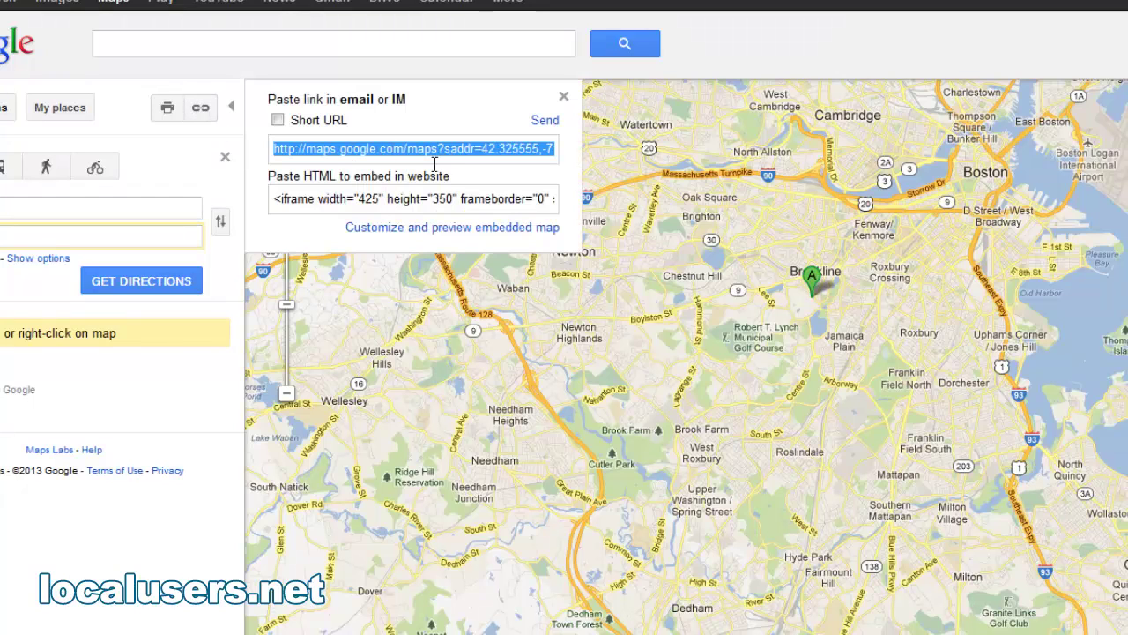
- Paste the map link into TextPad and select its coordinates 42.325555,-71.125546
key("alt+Tab")
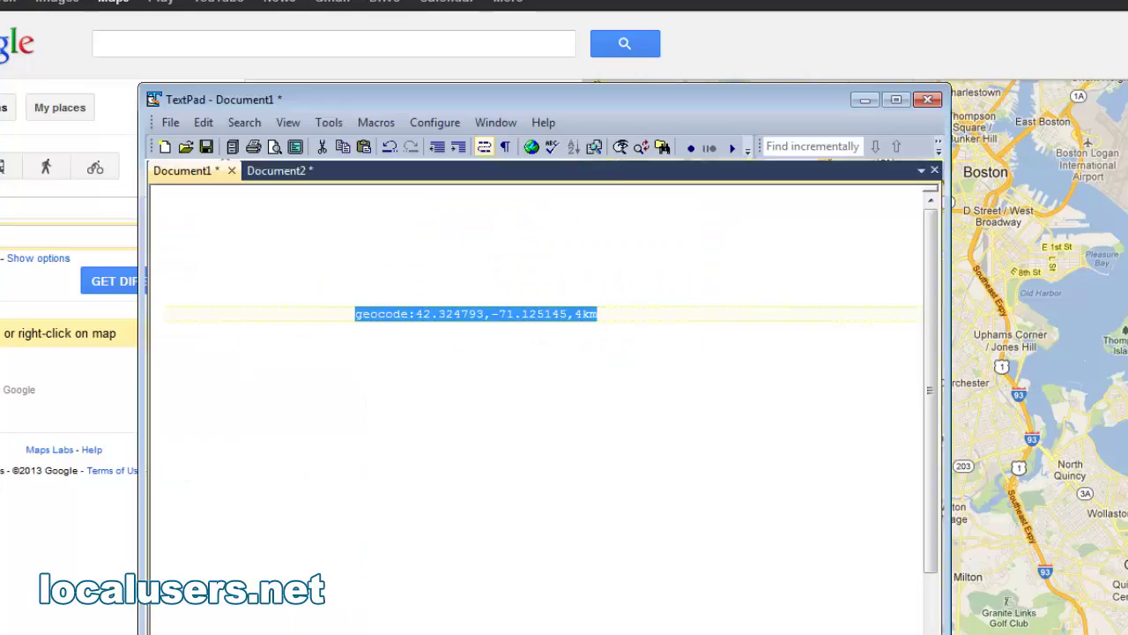
left_click(299, 522)
type("http://maps.google.com/maps?saddr=42.325555,-71.125546&hl=en&sll=42.29585,-71.139908&sspn=0.174209,0.376625&mra=mift&mrsp=0&sz=12&t=m&z=12")
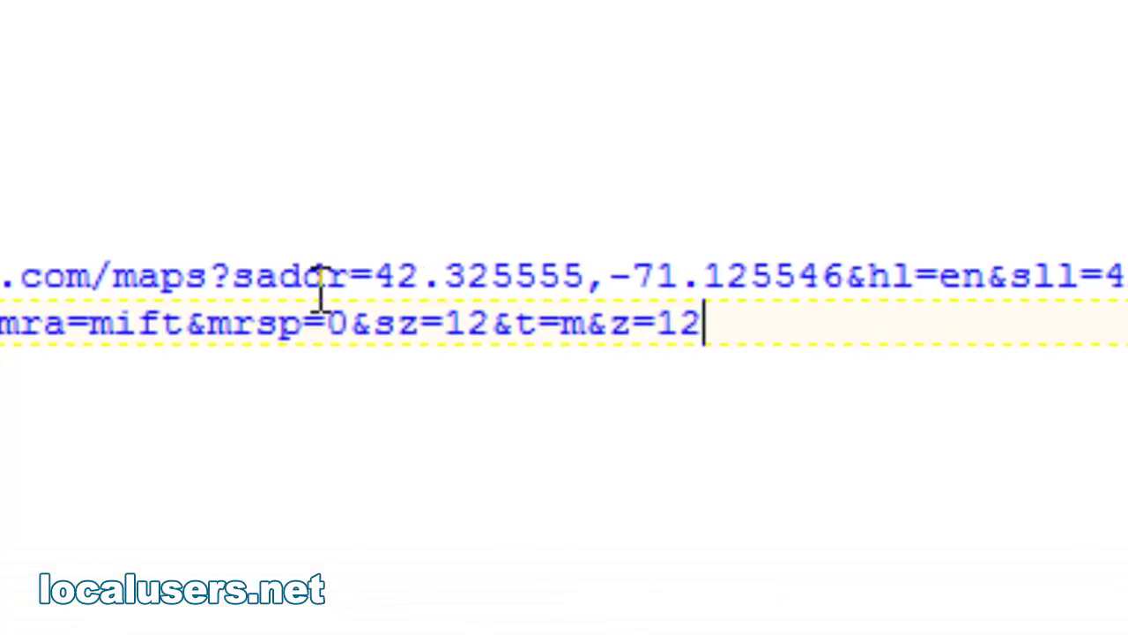
left_click_drag(377, 298, 856, 307)
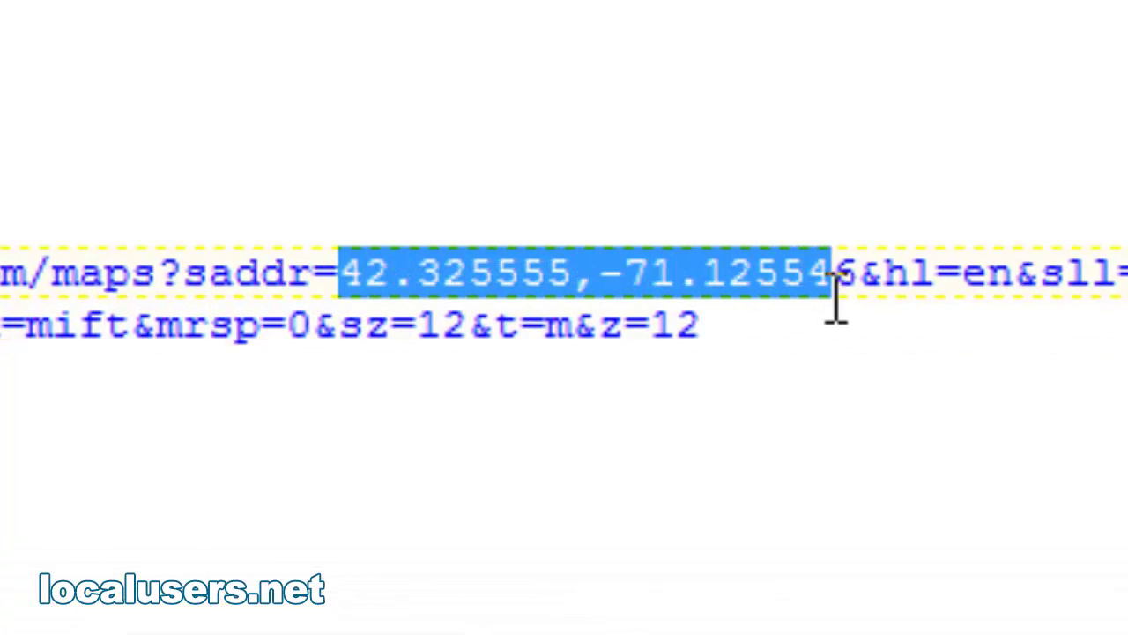
left_click(817, 437)
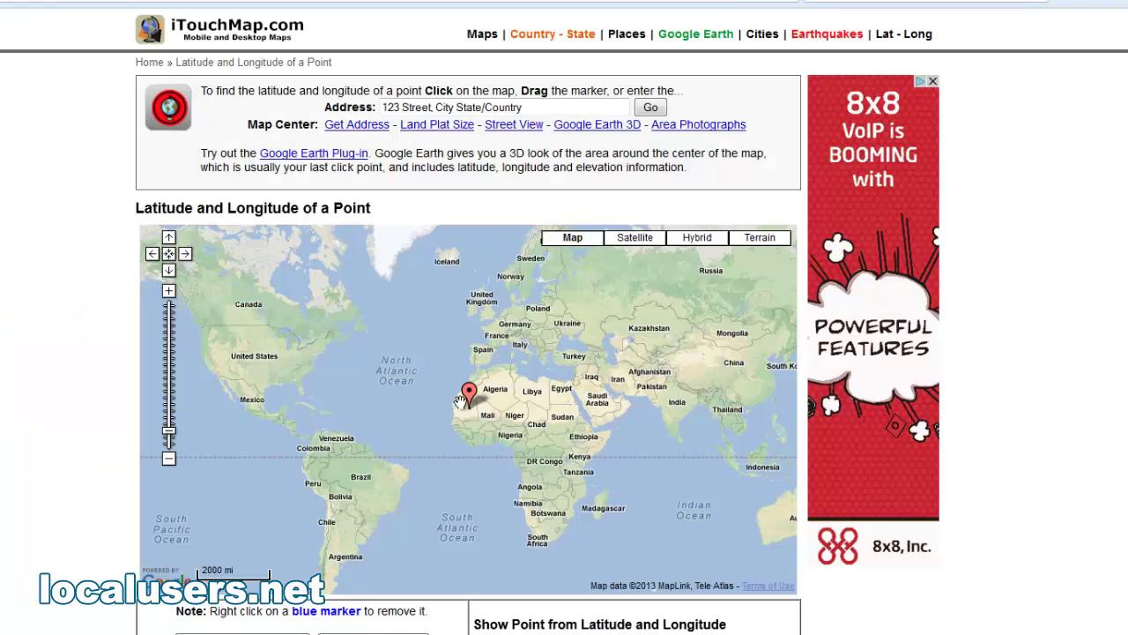
- Move iTouchMap's marker from Africa over to Brookline, Massachusetts
mouse_move(473, 403)
left_mouse_down()
mouse_move(313, 345)
mouse_move(318, 335)
left_mouse_up()
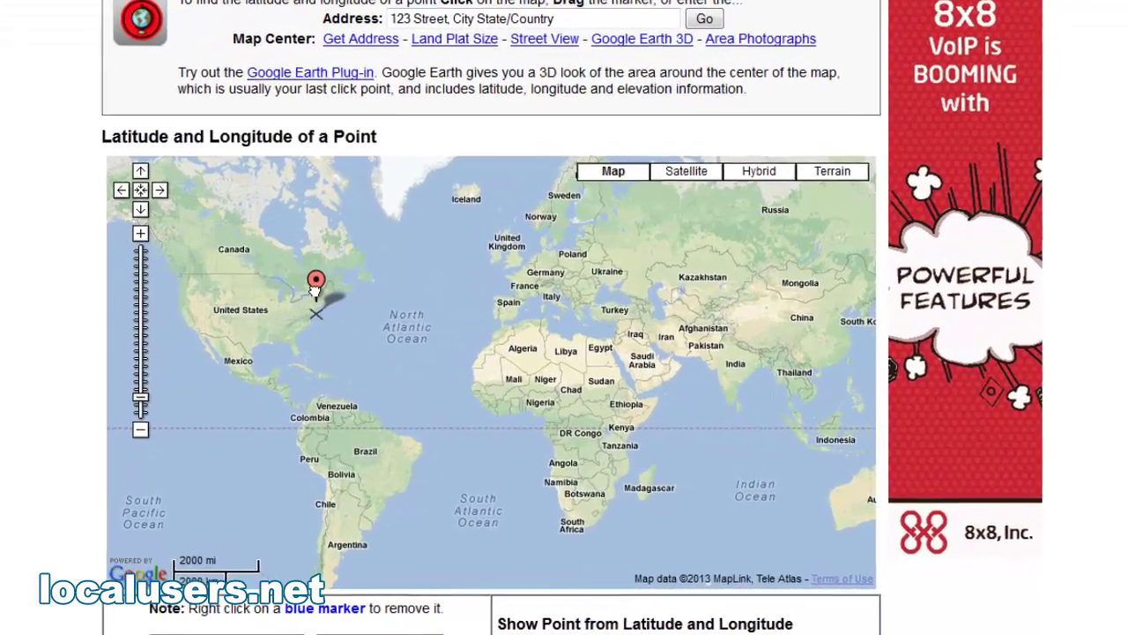
left_click_drag(317, 264, 318, 265)
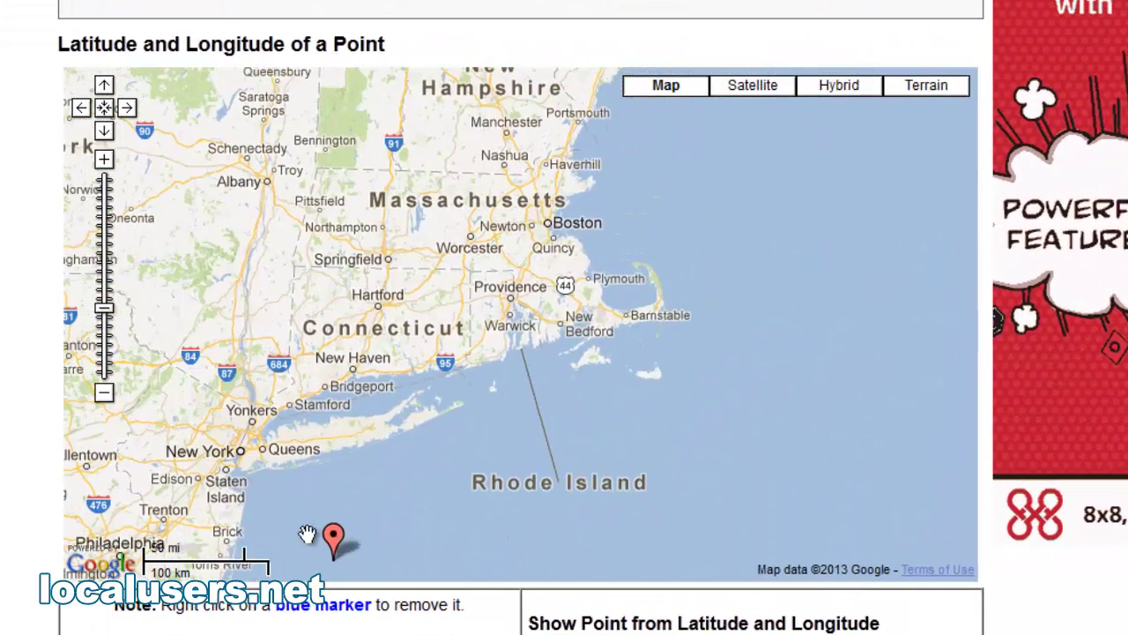
mouse_move(342, 544)
left_mouse_down()
mouse_move(437, 446)
mouse_move(424, 507)
mouse_move(636, 170)
mouse_move(605, 170)
left_mouse_up()
scroll(564, 368, "up", 2)
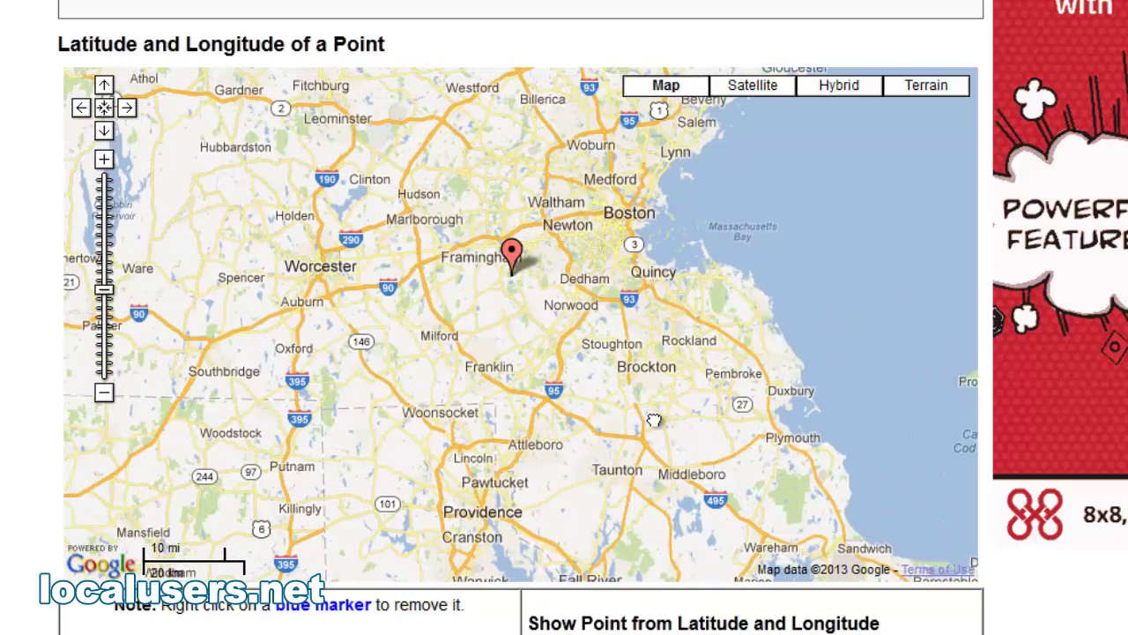
scroll(554, 291, "up", 1)
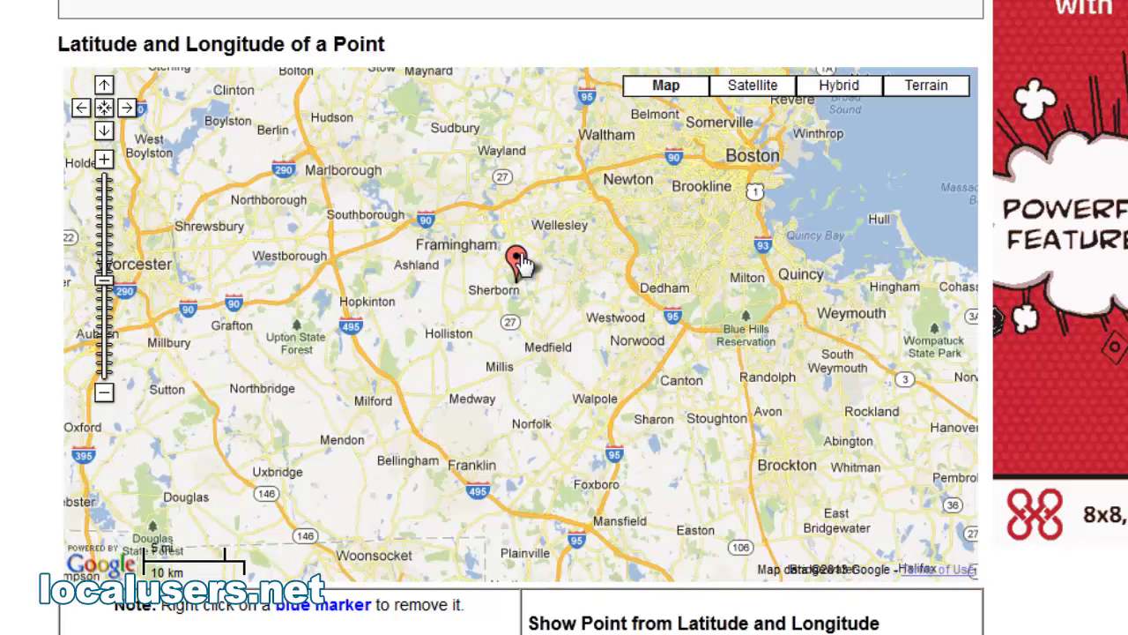
mouse_move(522, 255)
left_mouse_down()
mouse_move(721, 182)
mouse_move(695, 171)
left_mouse_up()
- Fine-tune the marker and select longitude -71.130981 and latitude 42.314893
scroll(644, 431, "up", 1)
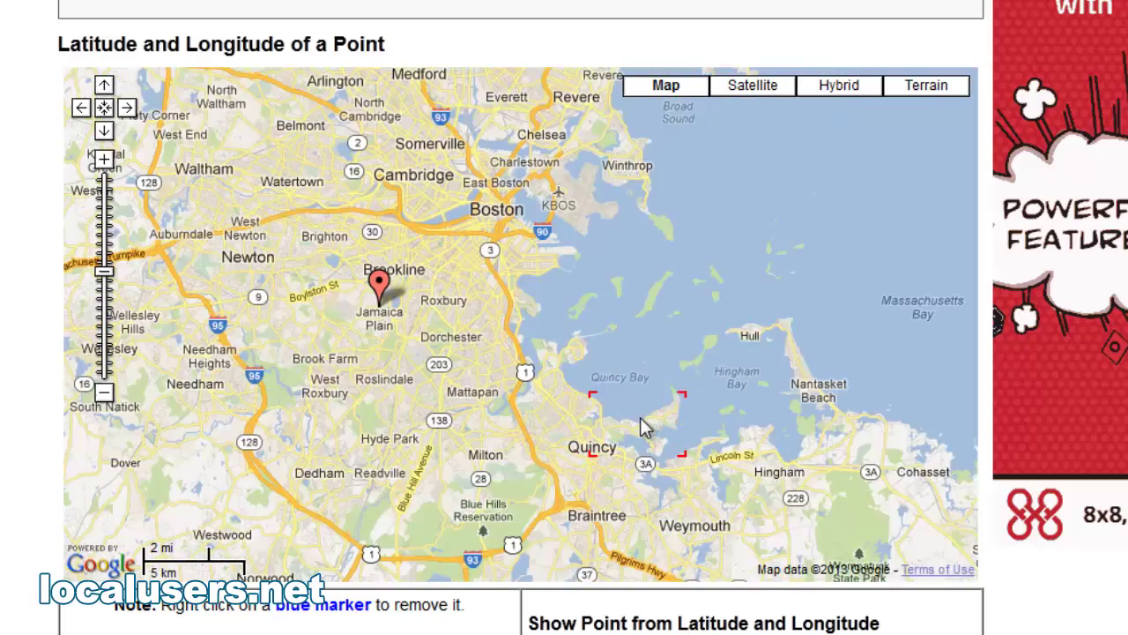
left_click_drag(719, 335, 818, 273)
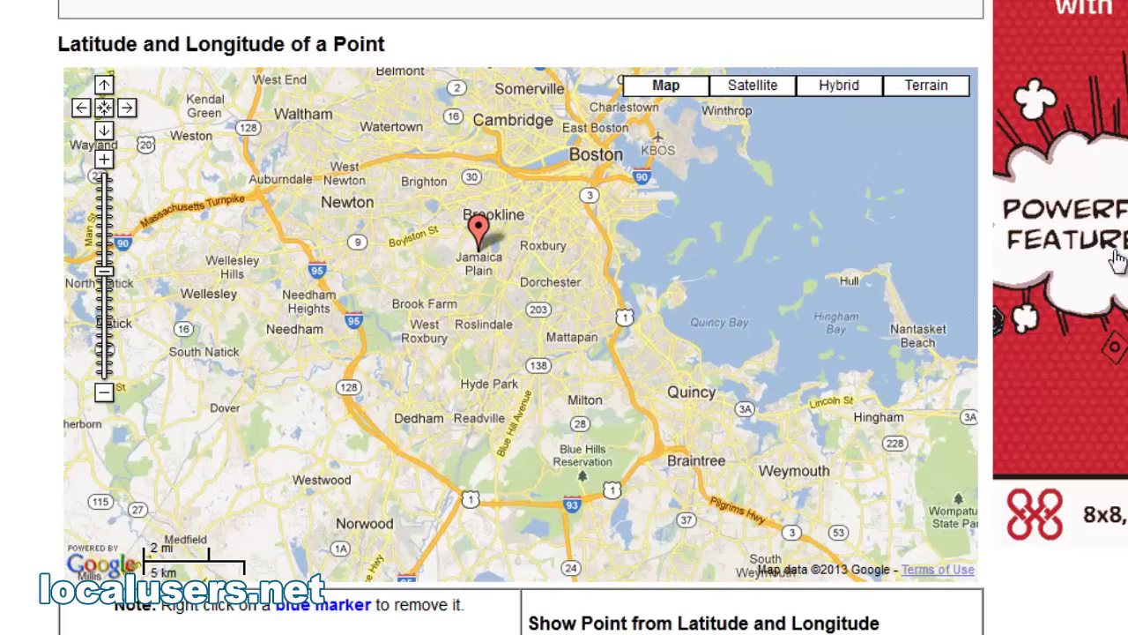
scroll(1118, 256, "down", 1)
scroll(461, 501, "down", 5)
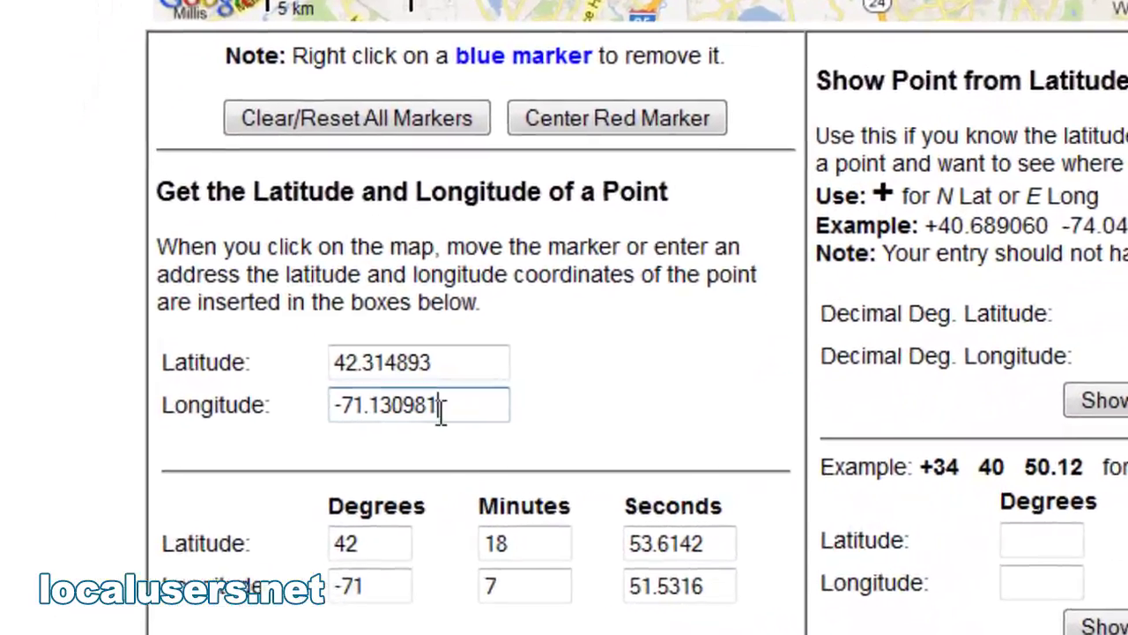
left_click_drag(440, 405, 335, 405)
left_click_drag(439, 363, 331, 363)
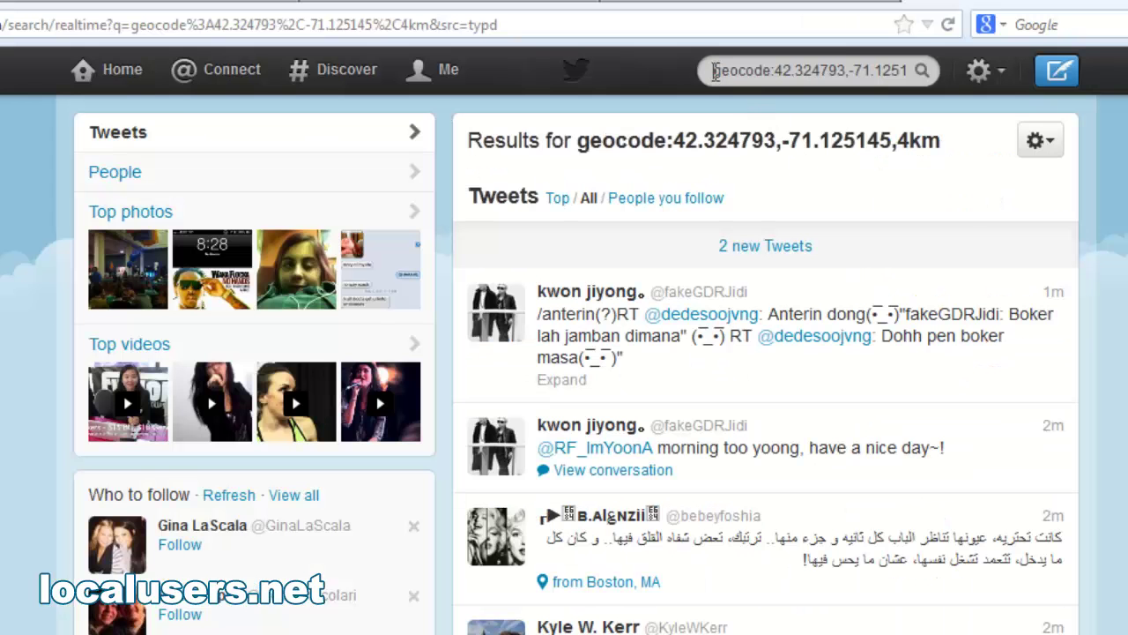
- Add #brookline to the geocode search query and run it
left_click(715, 72)
type("#bro")
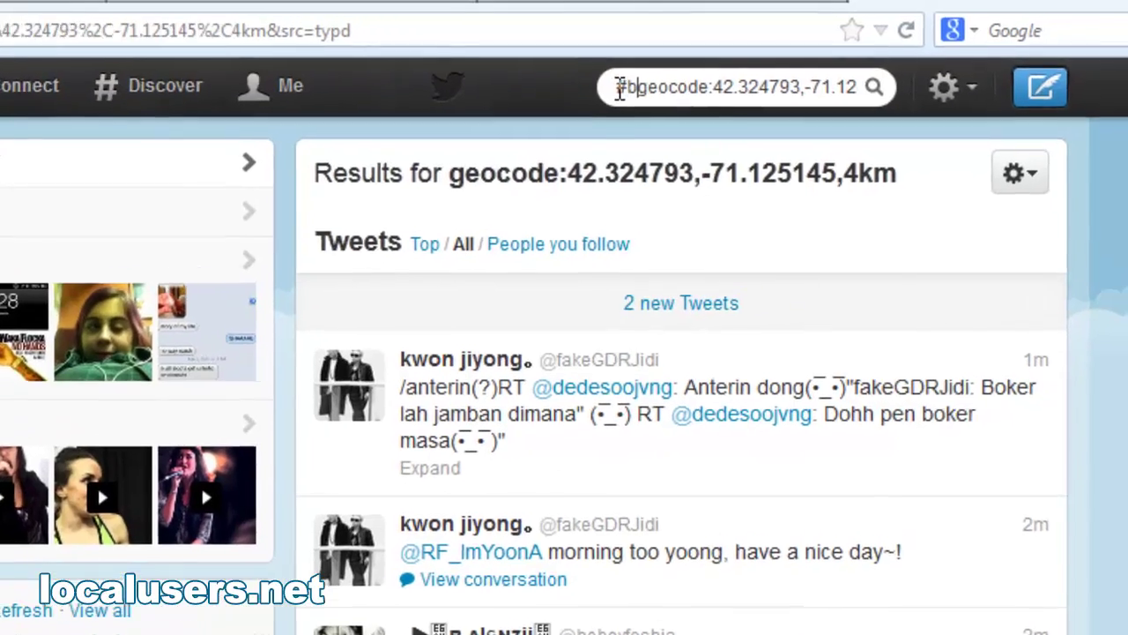
type("okline")
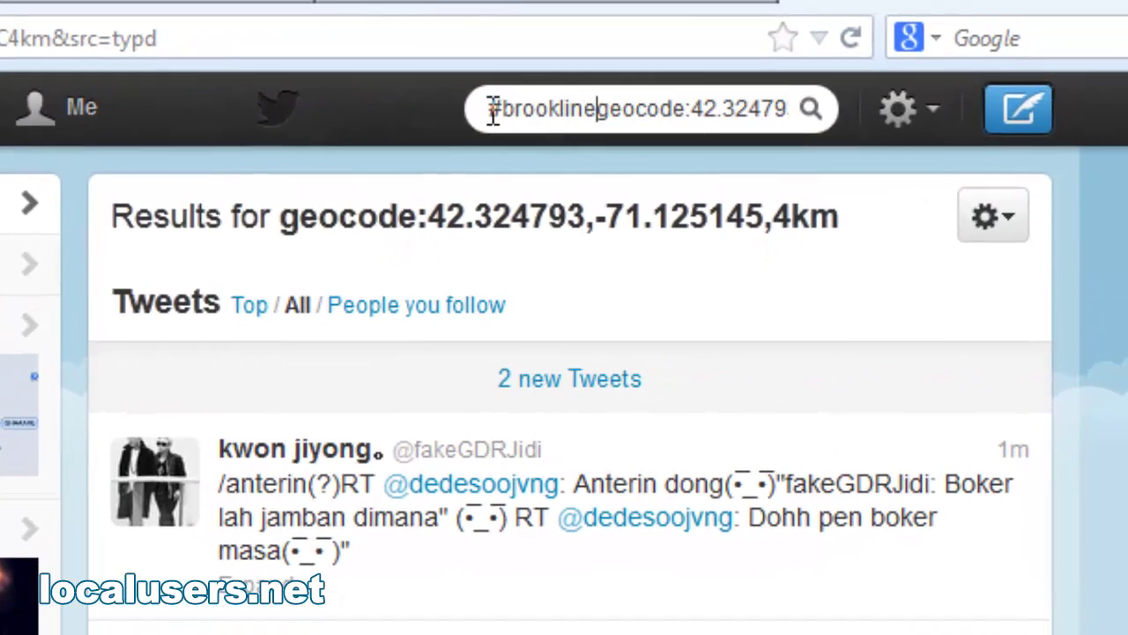
left_click(812, 113)
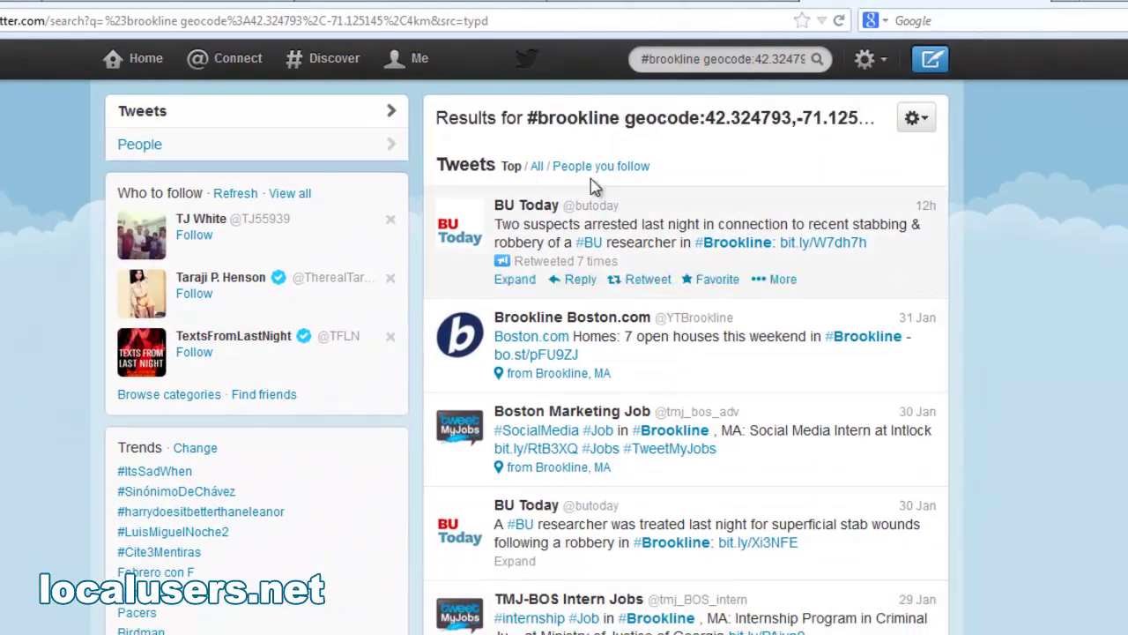
- Review the results, then show All tweets instead of only Top ones
scroll(875, 457, "down", 1)
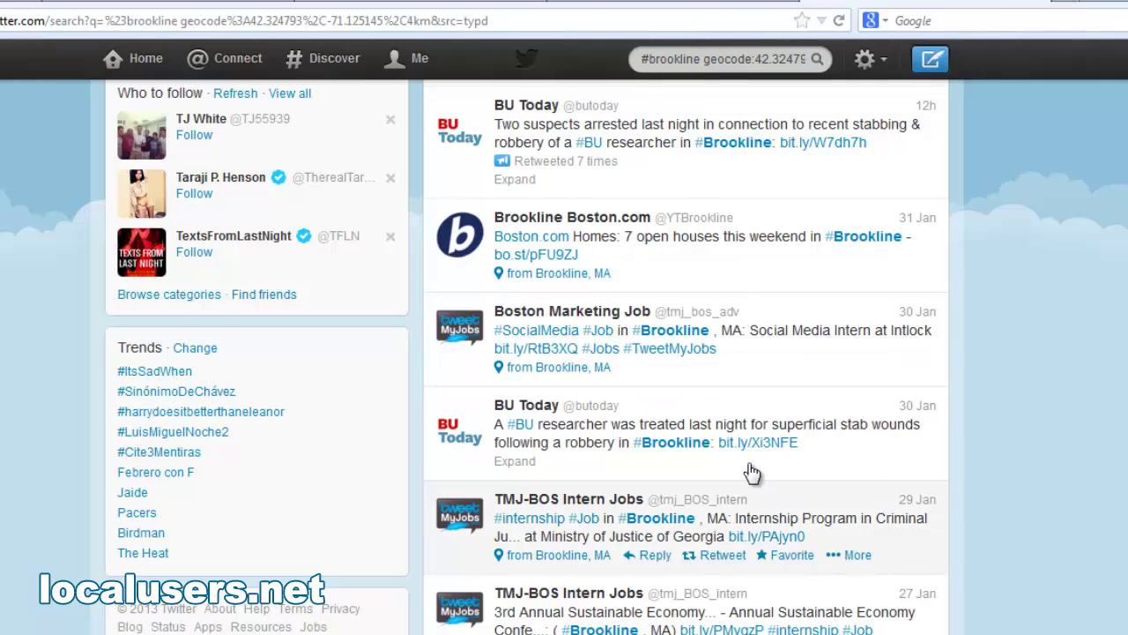
scroll(776, 485, "up", 1)
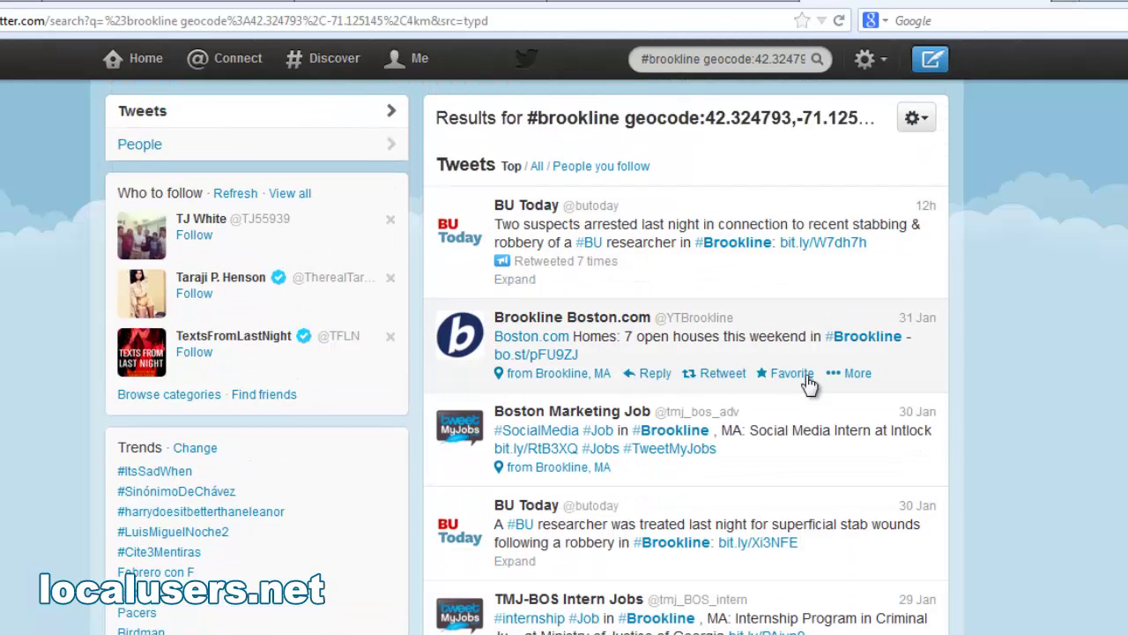
scroll(894, 428, "down", 1)
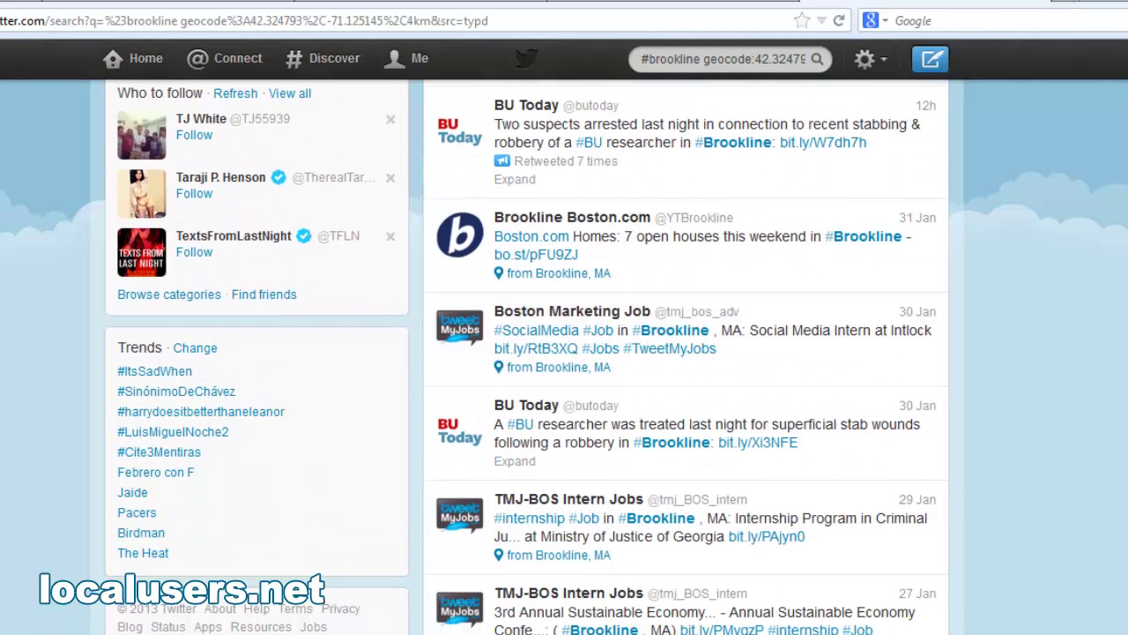
scroll(542, 180, "up", 1)
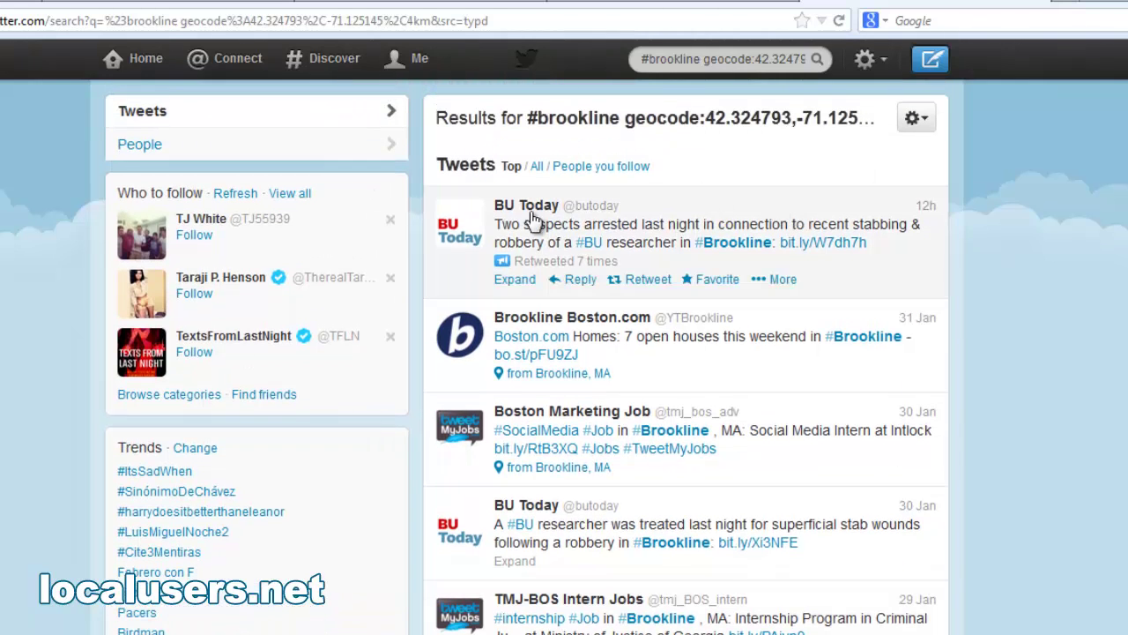
left_click(537, 168)
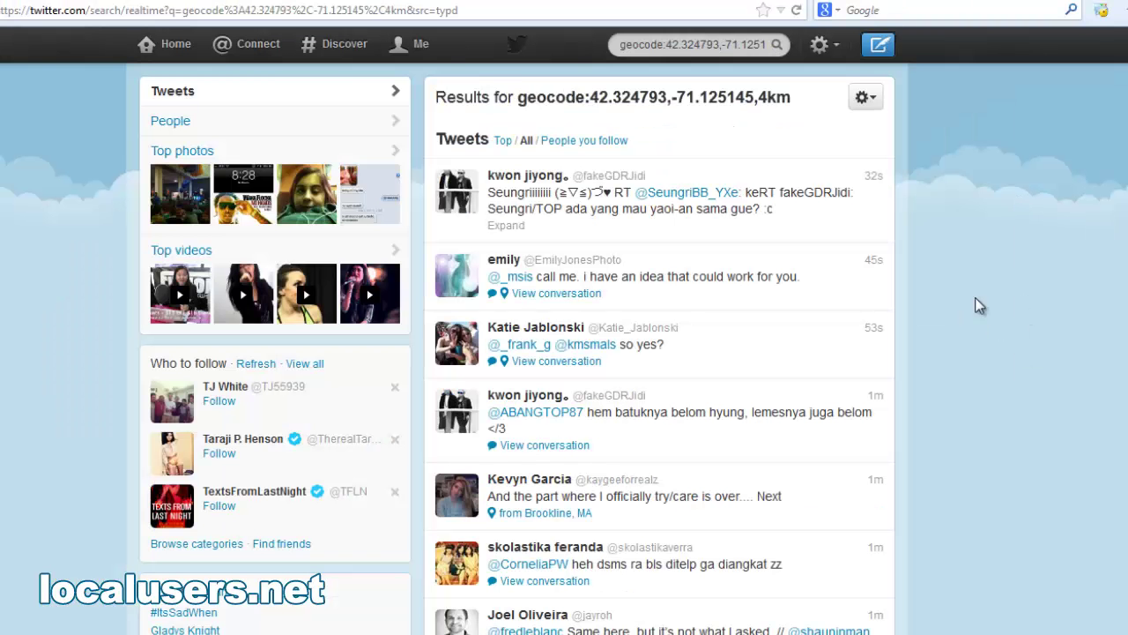
scroll(956, 322, "down", 10)
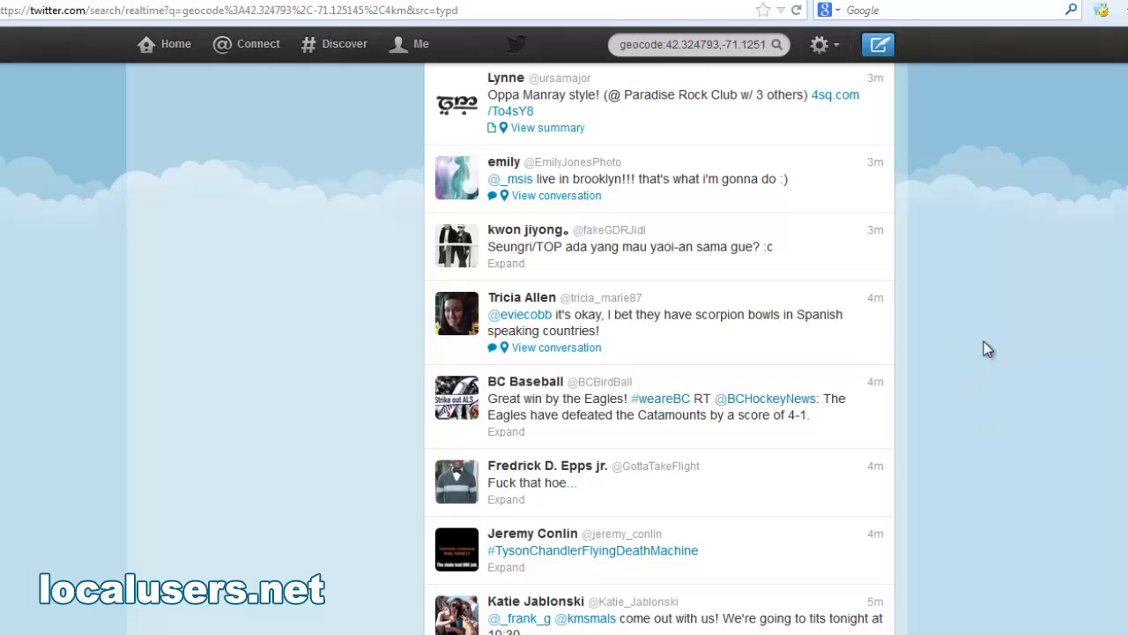
- Check a Boston poster's profile summary and Following status, then close it
scroll(984, 344, "down", 3)
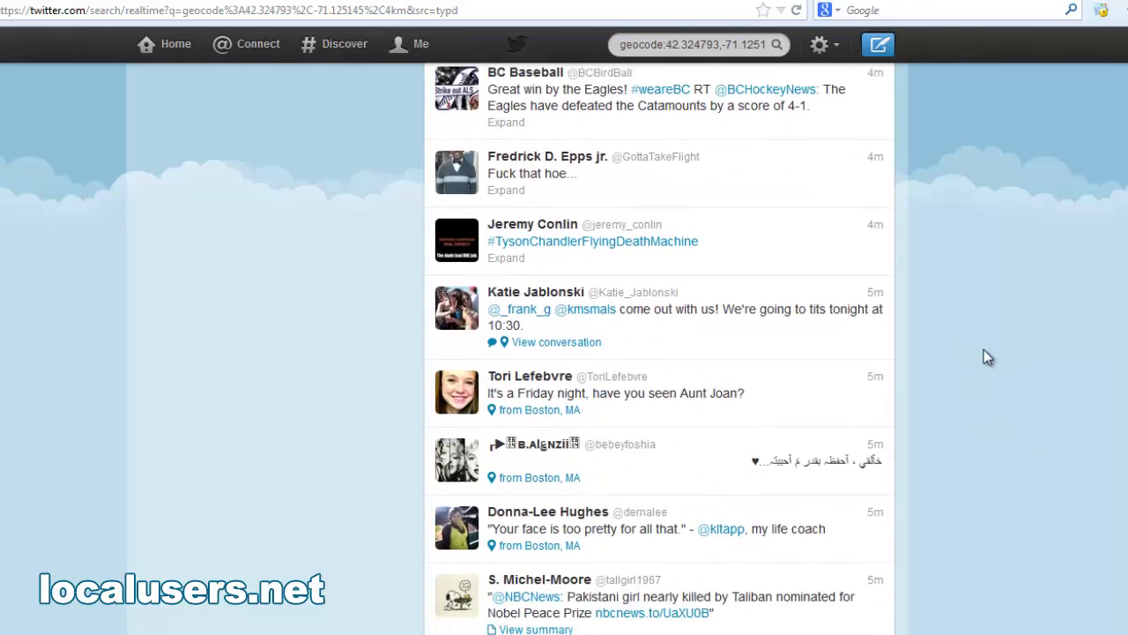
left_click(536, 377)
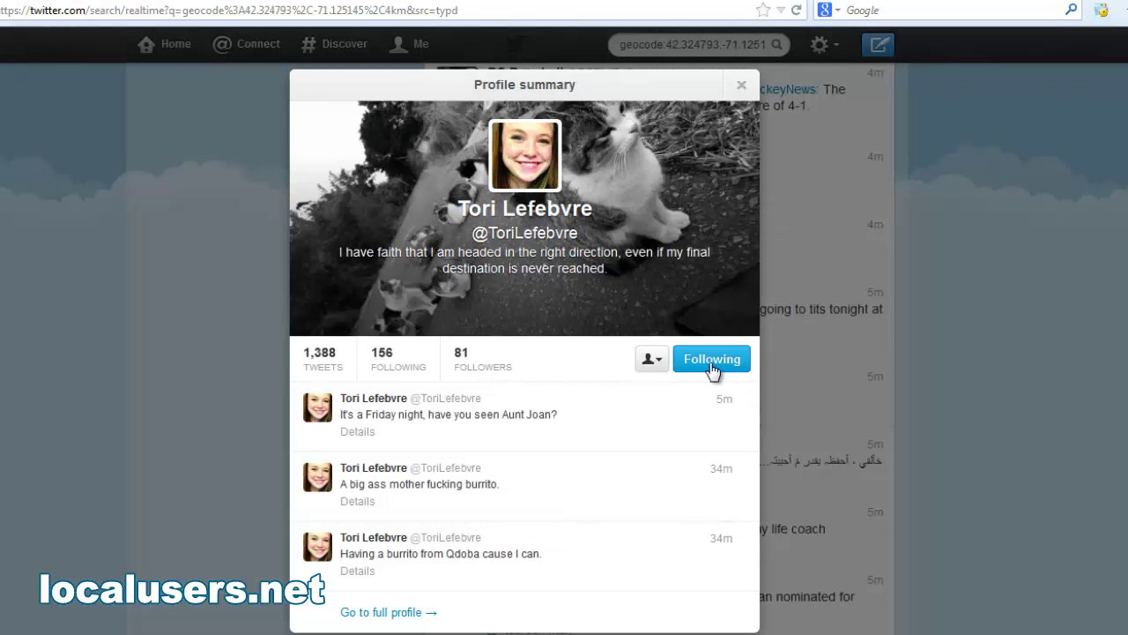
left_click(741, 86)
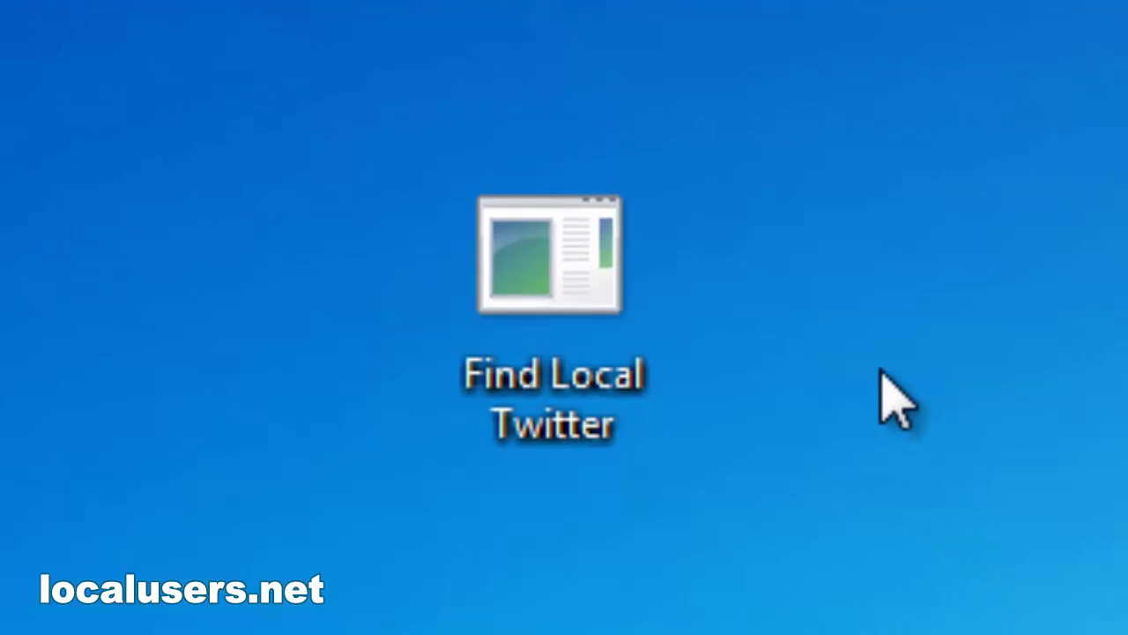
- Launch Find Local Twitter, set Load Page X's to 100, and run the Brookline 4km check
left_click(579, 264)
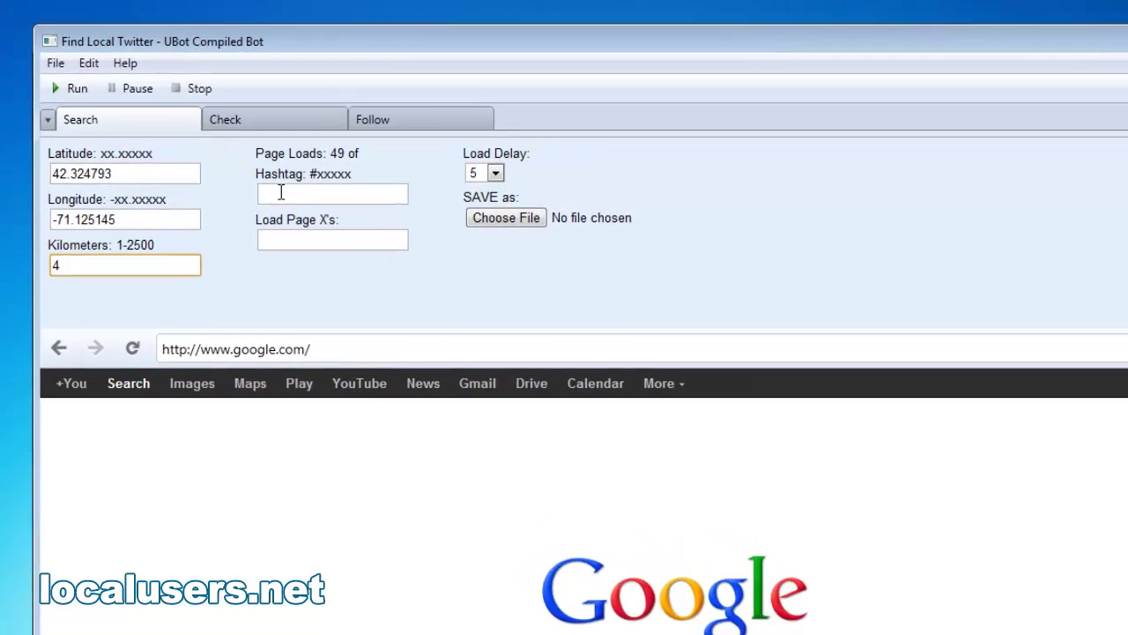
left_click(282, 176)
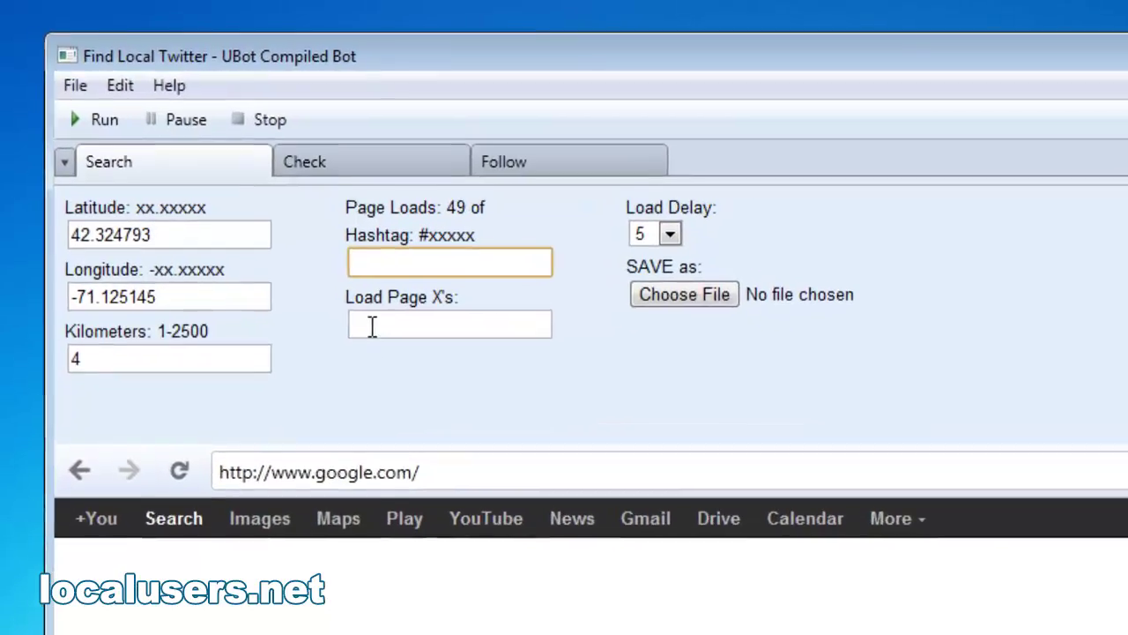
left_click(350, 302)
type("10")
type("0")
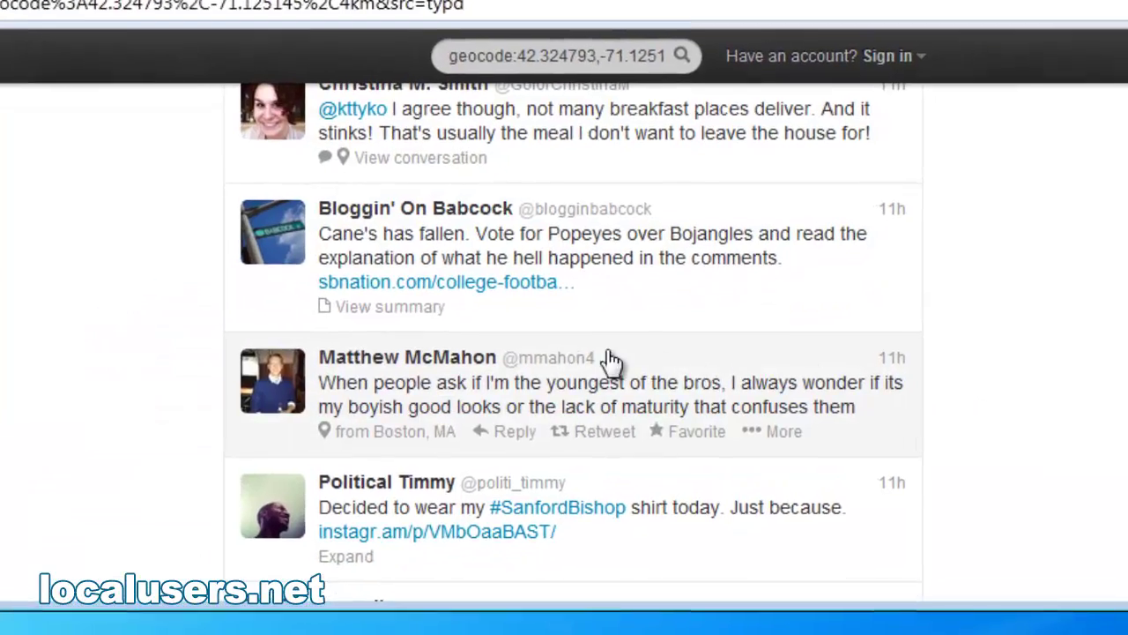
scroll(646, 245, "up", 2)
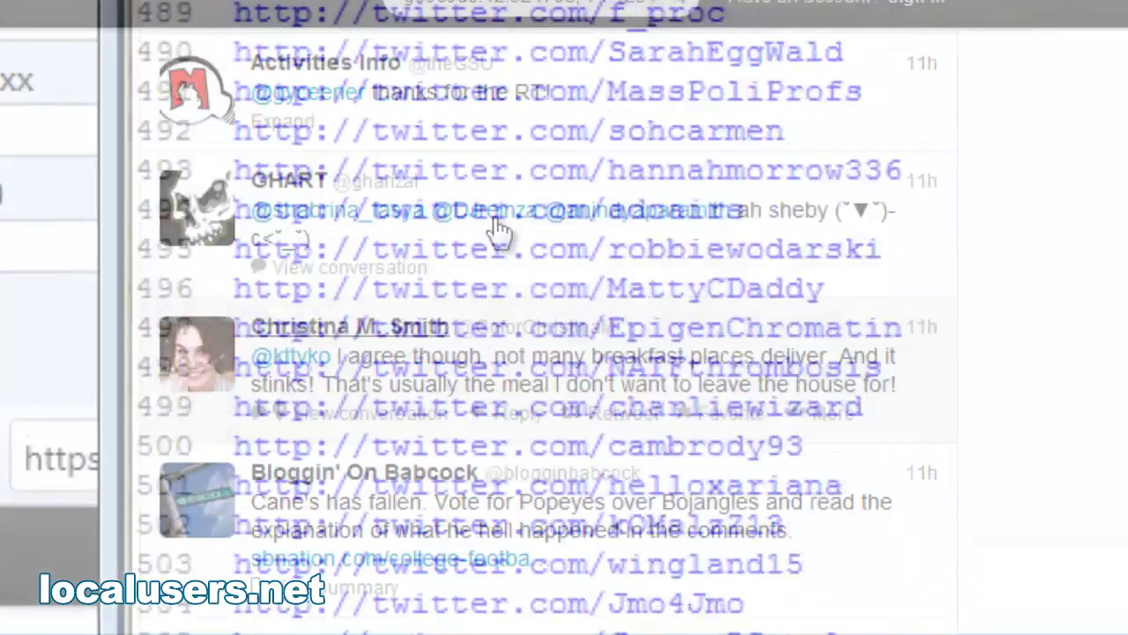
scroll(547, 317, "up", 15)
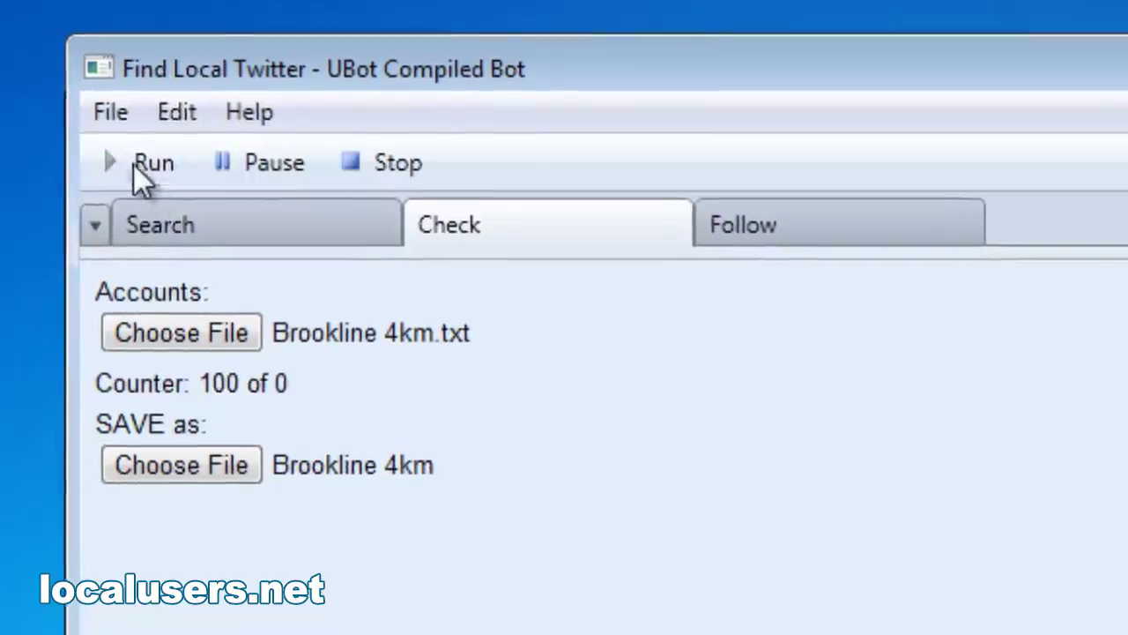
left_click(144, 169)
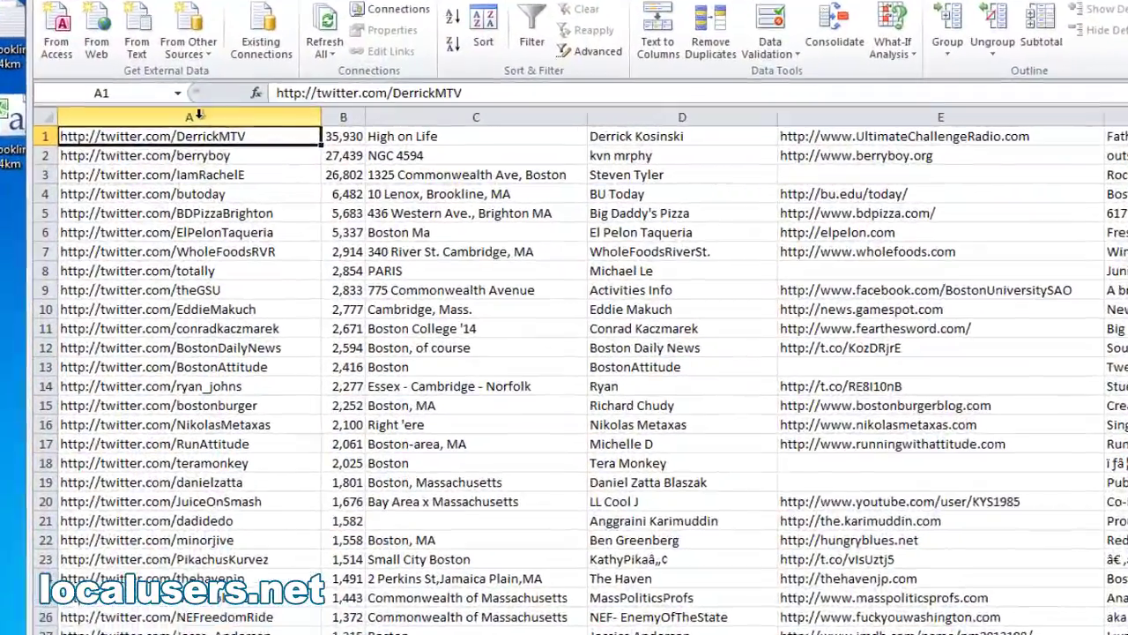
- Select the profile URL and follower count columns in Brookline 4km.csv, then view the follow speed options
left_click(200, 115)
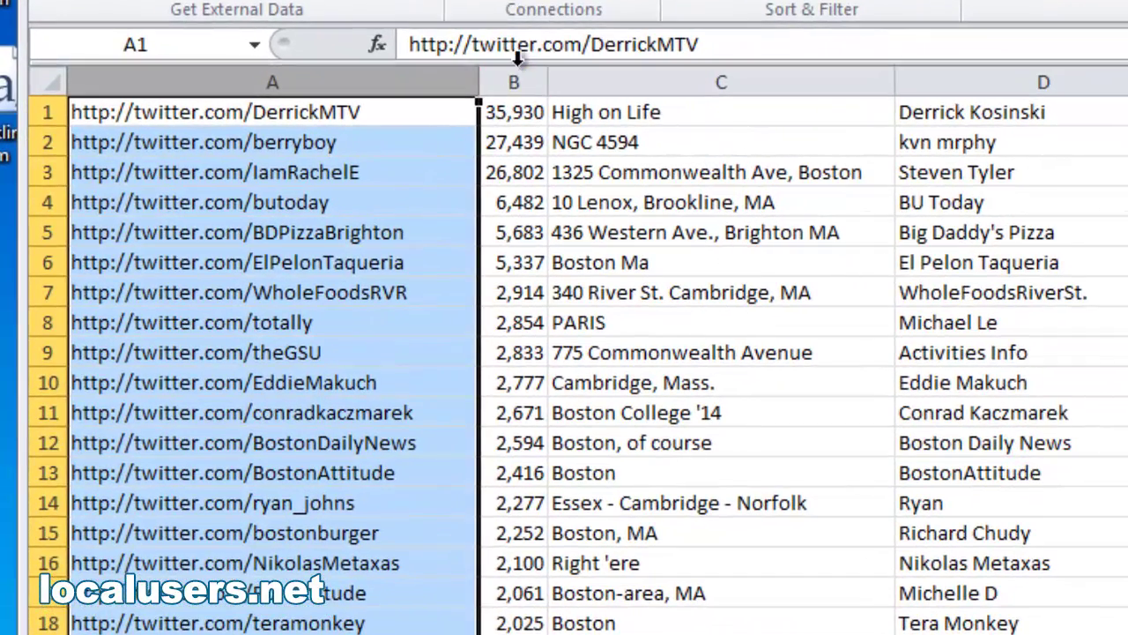
left_click(513, 79)
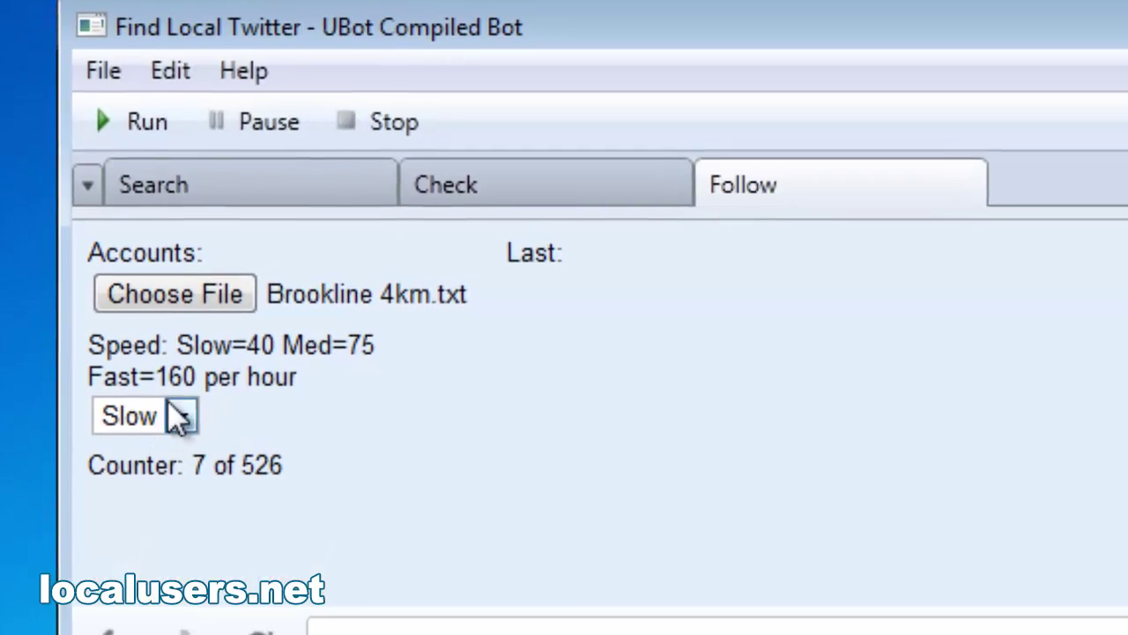
left_click(179, 433)
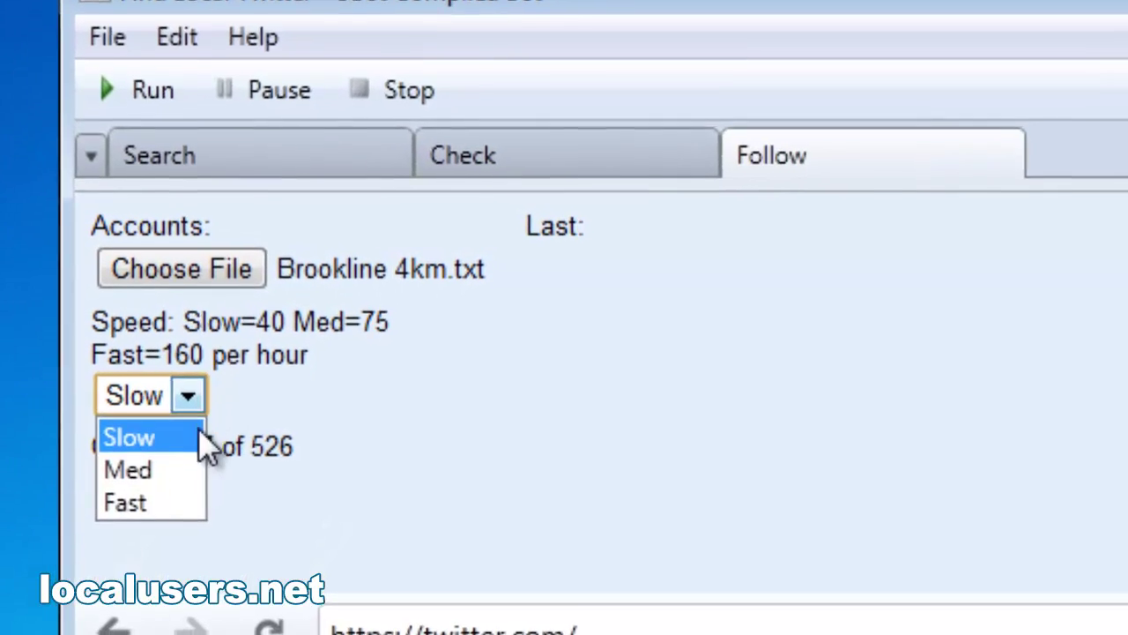